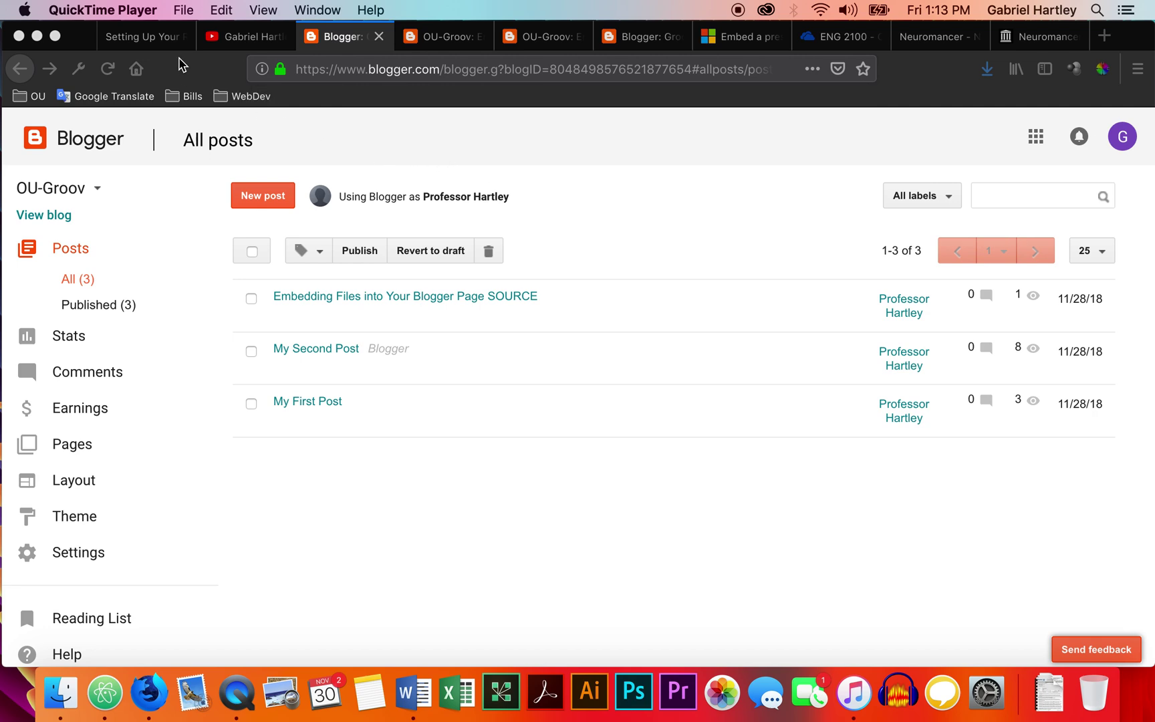
- Review the "Embedding Media into Your Blogger Page" list on the course site's page about setting up a response blog
left_click(164, 40)
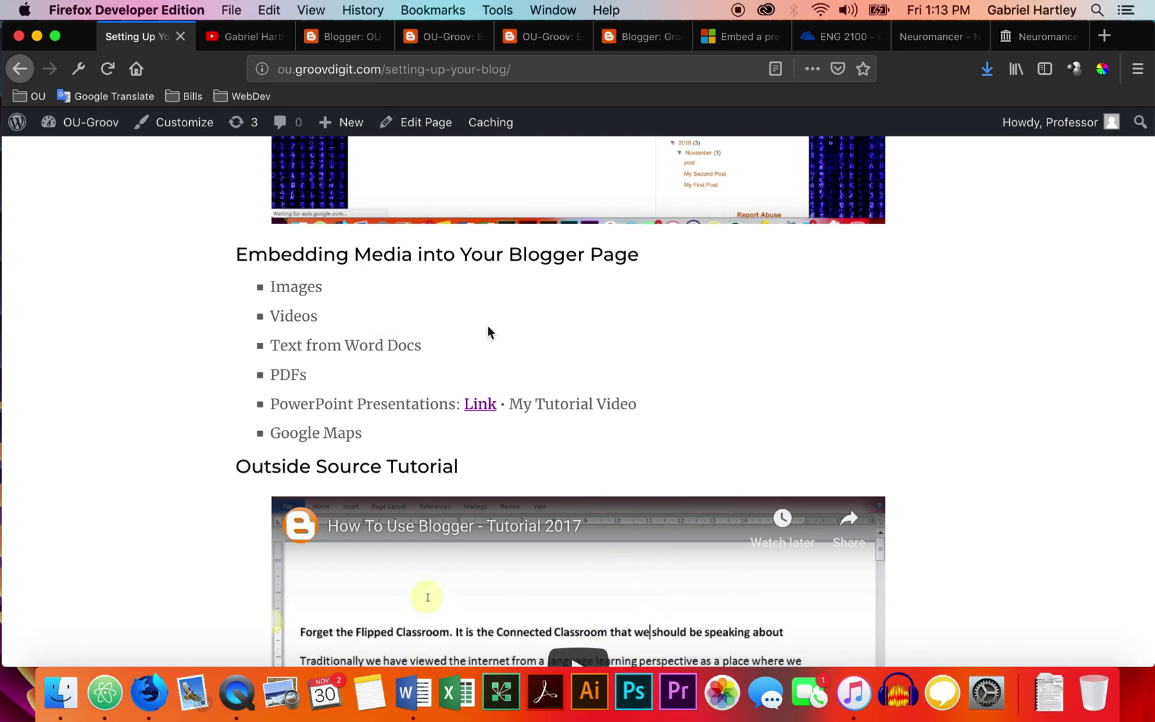
scroll(488, 332, "up", 15)
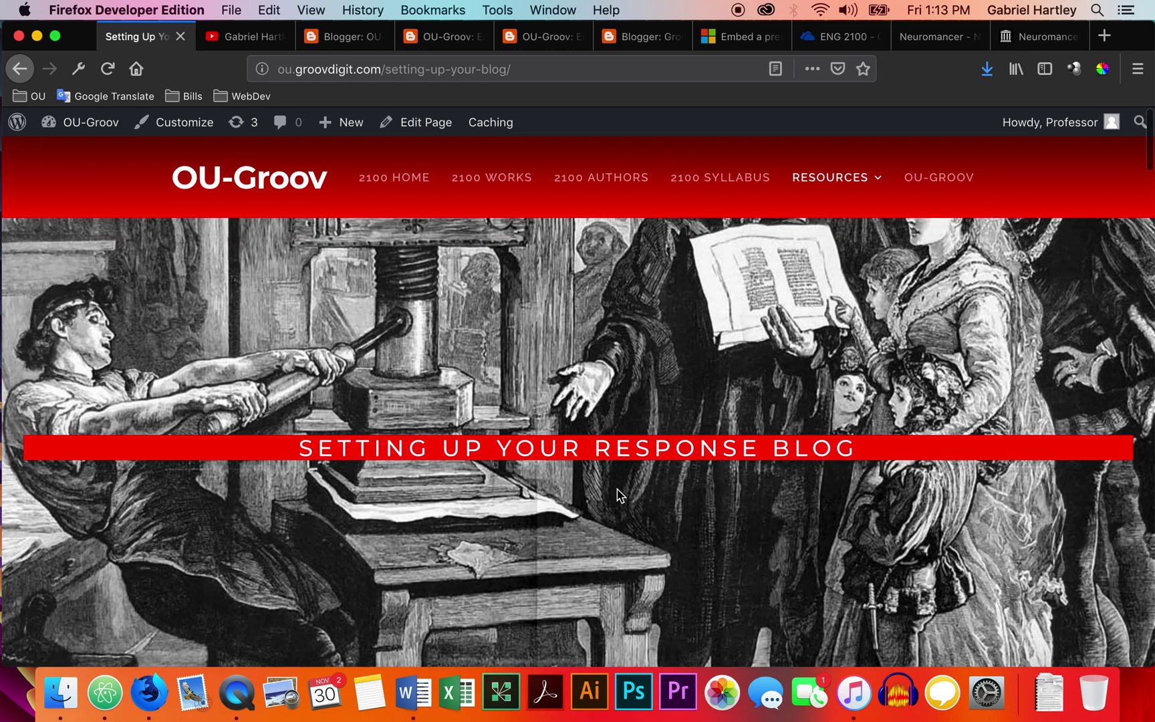
scroll(618, 495, "down", 15)
scroll(617, 495, "down", 15)
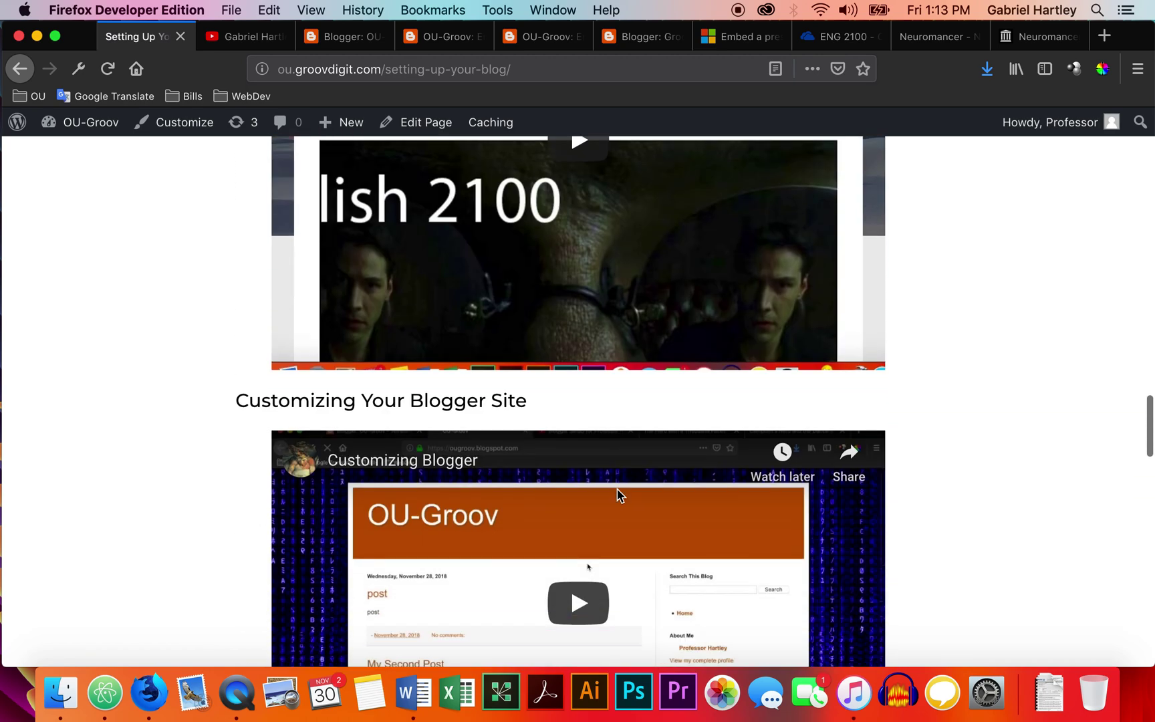
scroll(617, 495, "down", 15)
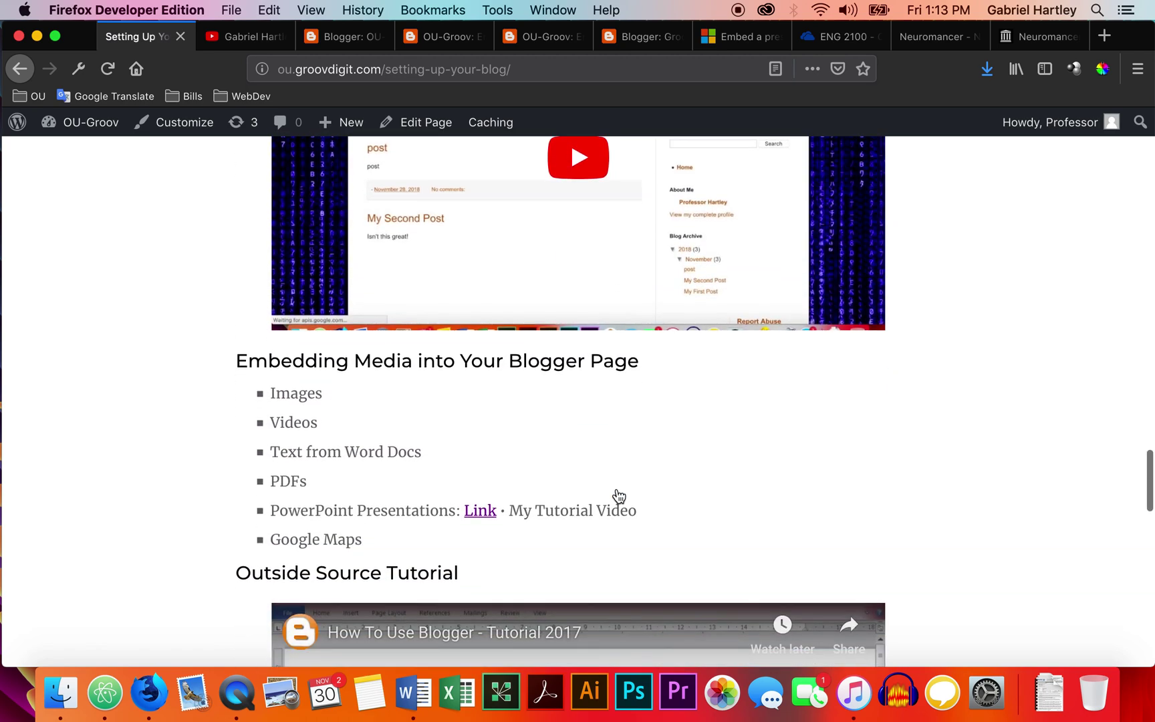
scroll(619, 495, "down", 5)
scroll(618, 495, "down", 1)
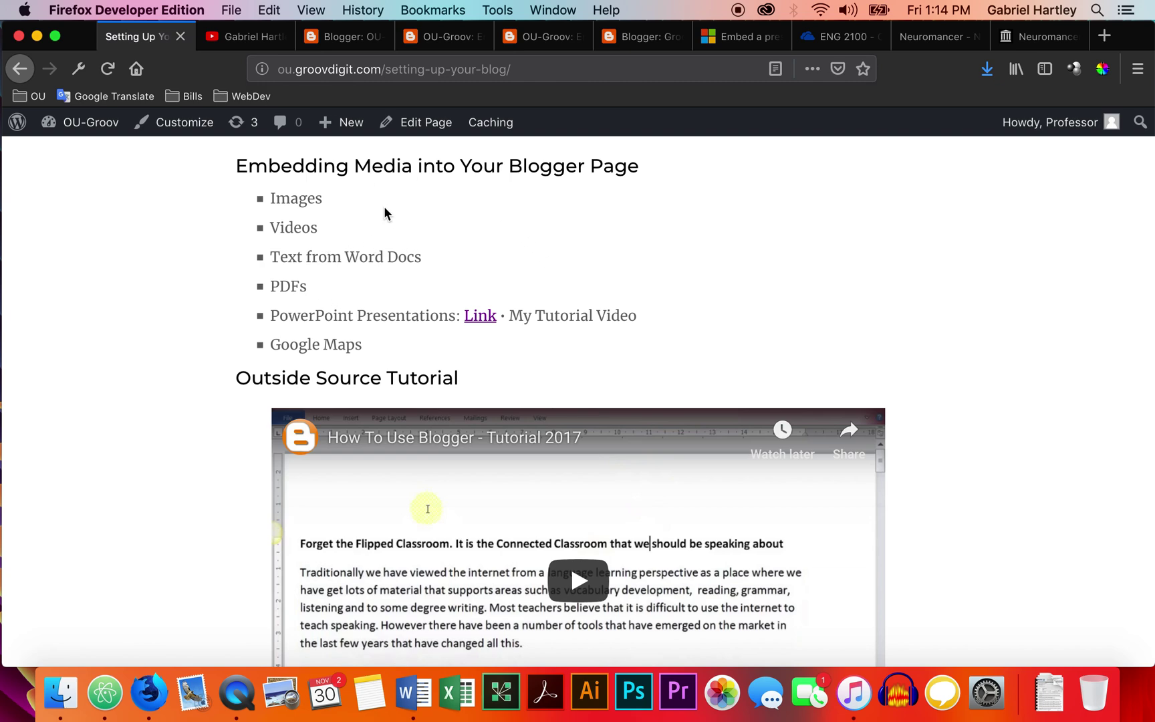
- Create and publish a new blog post titled "Embedding Media Files into Blogger" on the OU-Groov blog
left_click(360, 40)
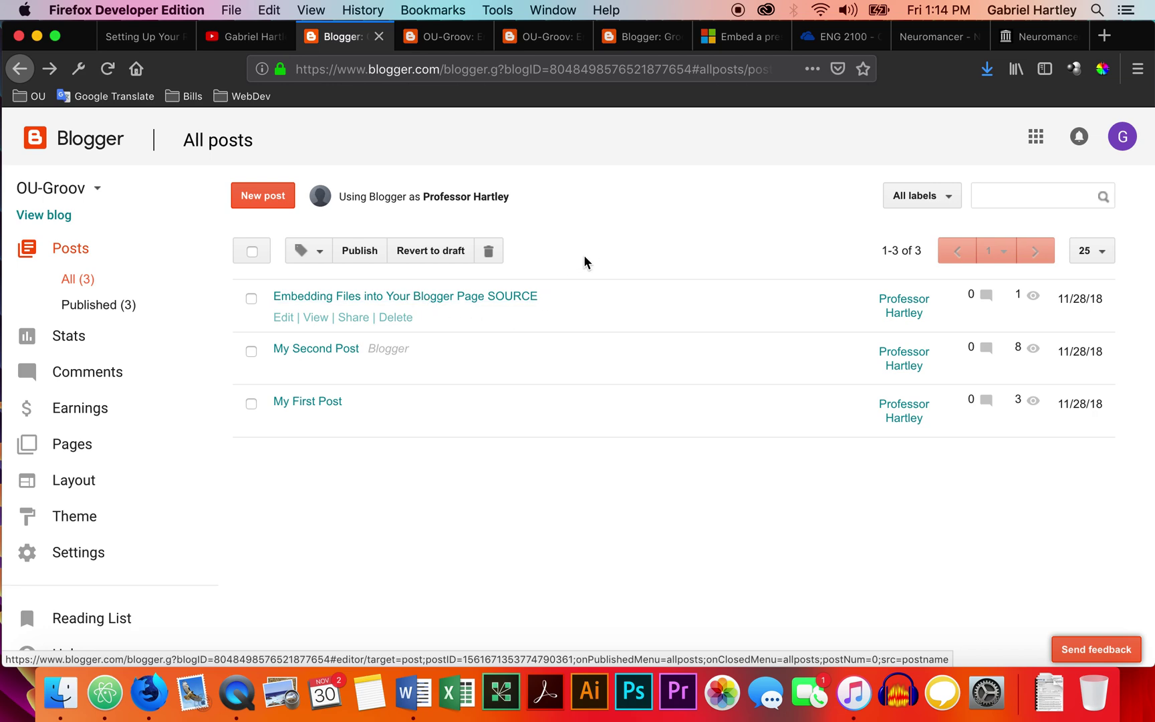
left_click(262, 197)
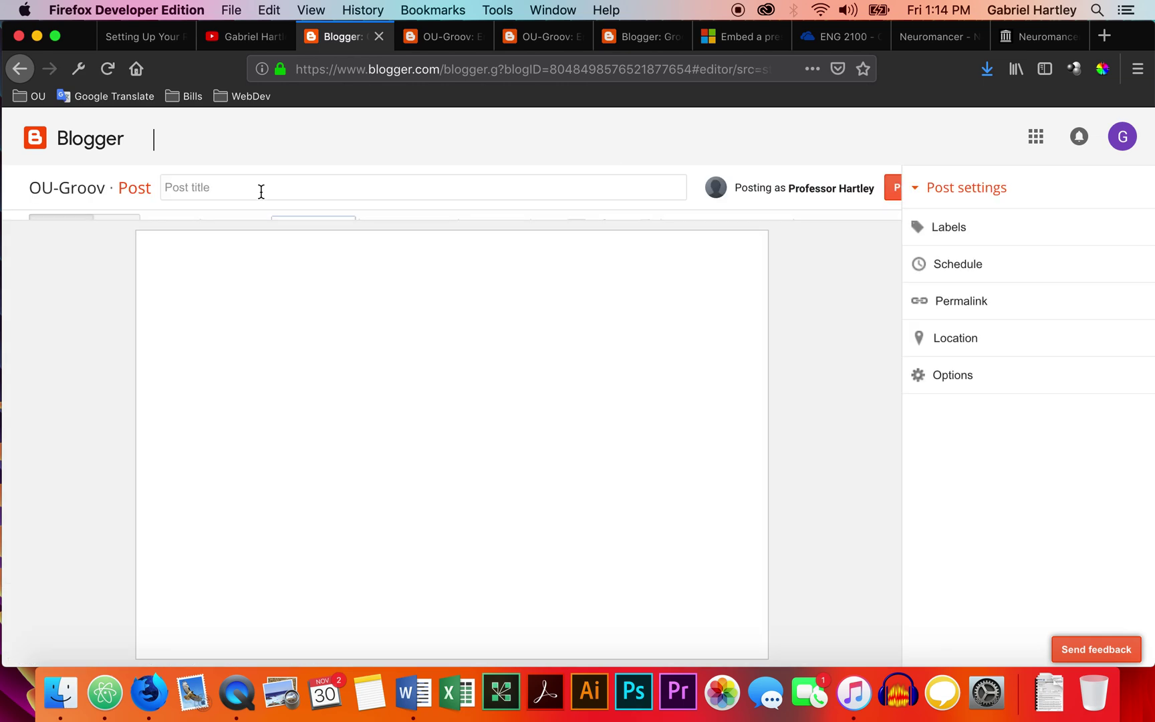
left_click(261, 191)
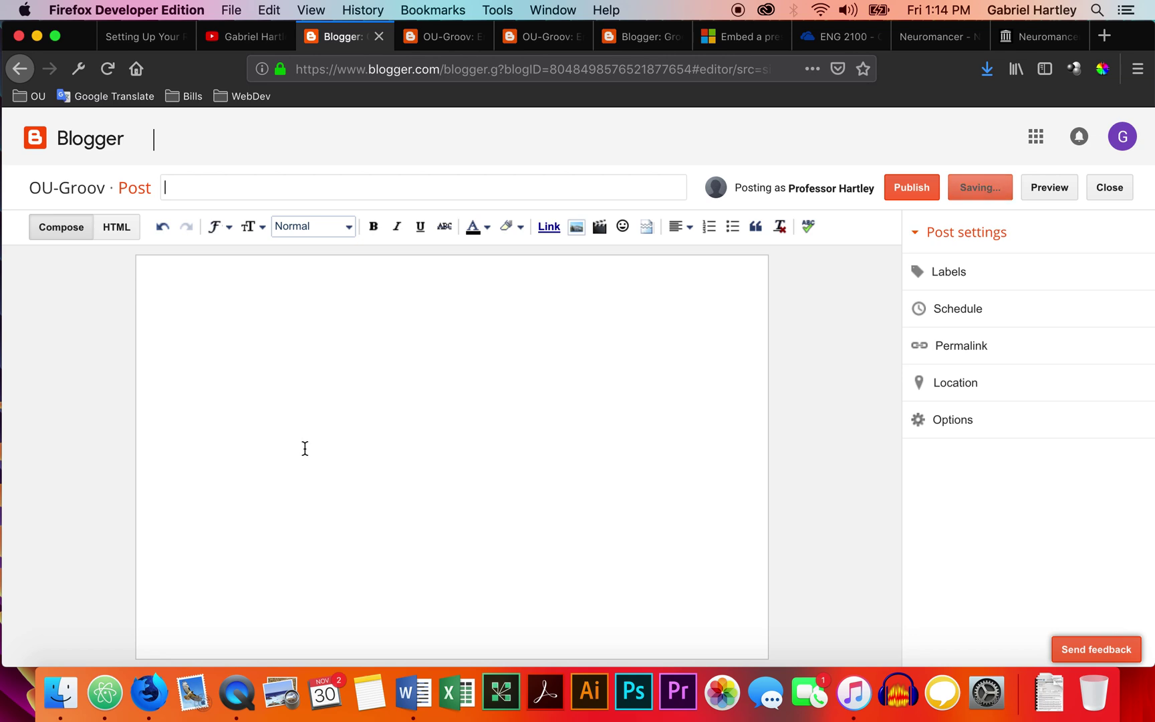
type("Embedding Media Files into Blogger")
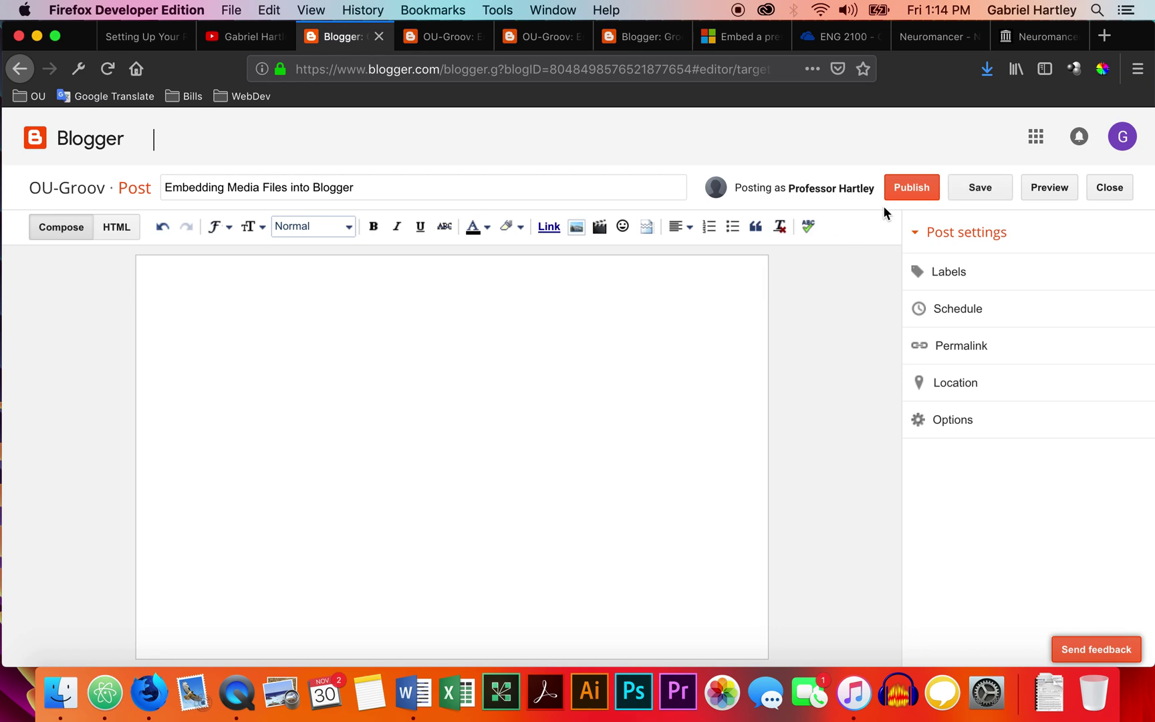
left_click(910, 191)
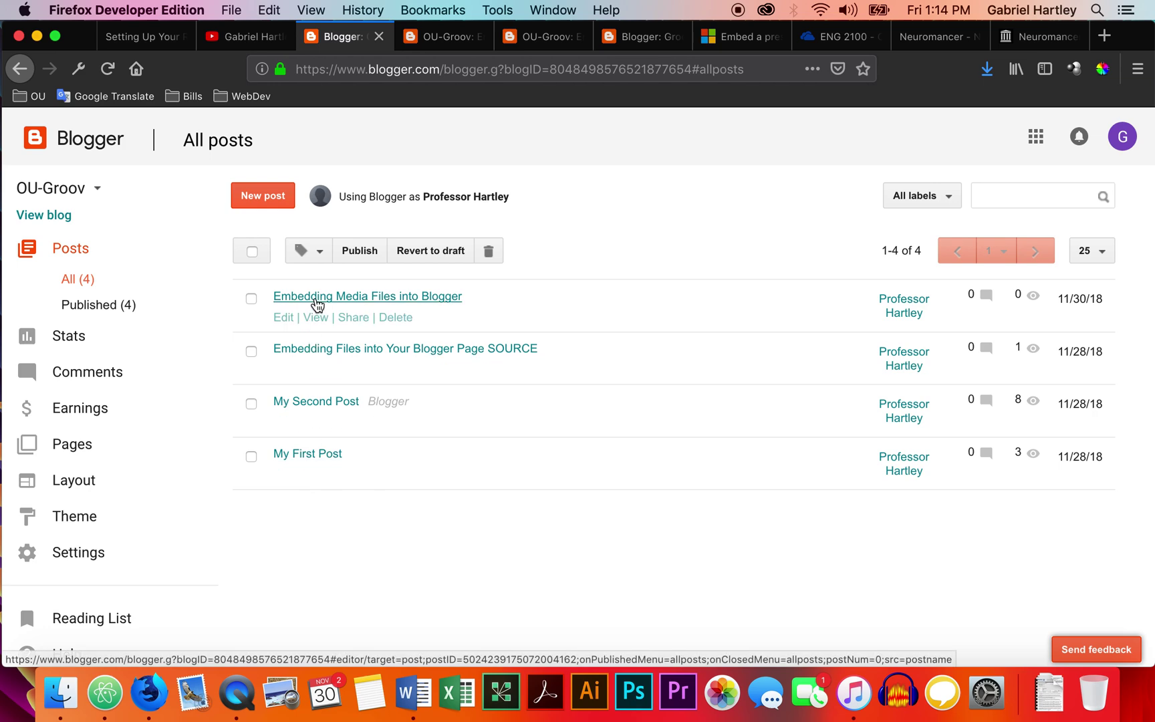
- Add the headings IMAGE and VIDEO, separated by blank lines, to the "Embedding Media Files into Blogger" post and update it
left_click(283, 321)
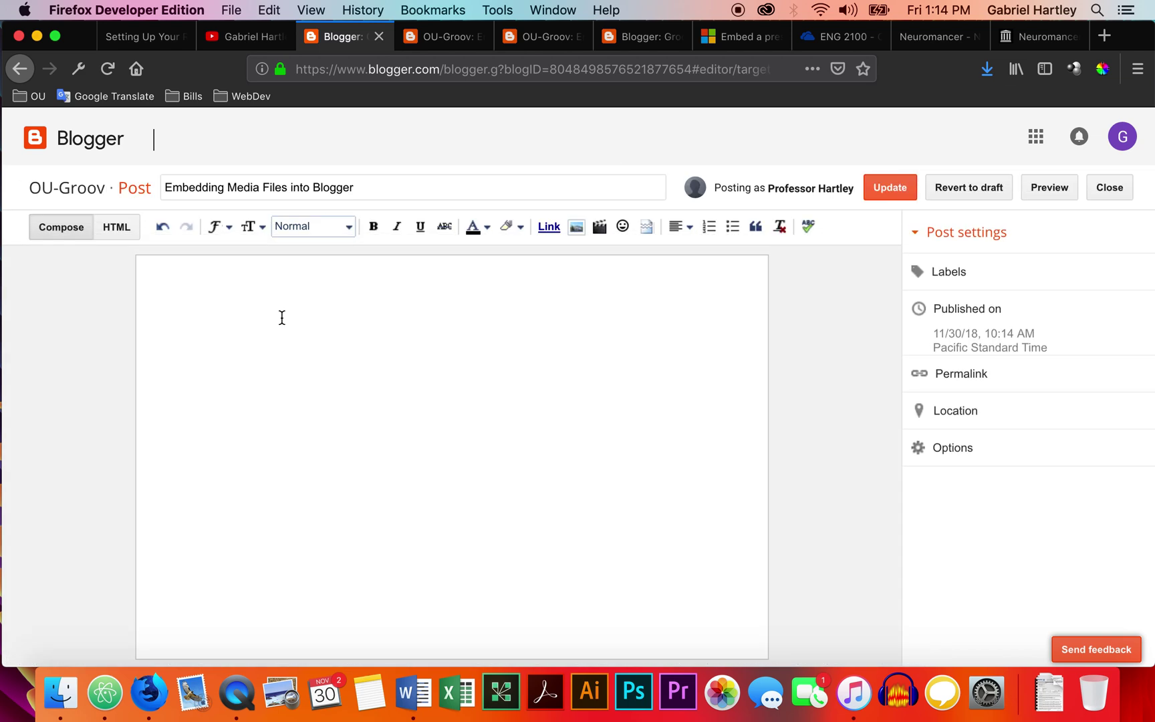
left_click(313, 293)
type("IMAGE")
key("Return")
key("Return")
key("Return")
type("VIDEO")
key("Return")
key("Return")
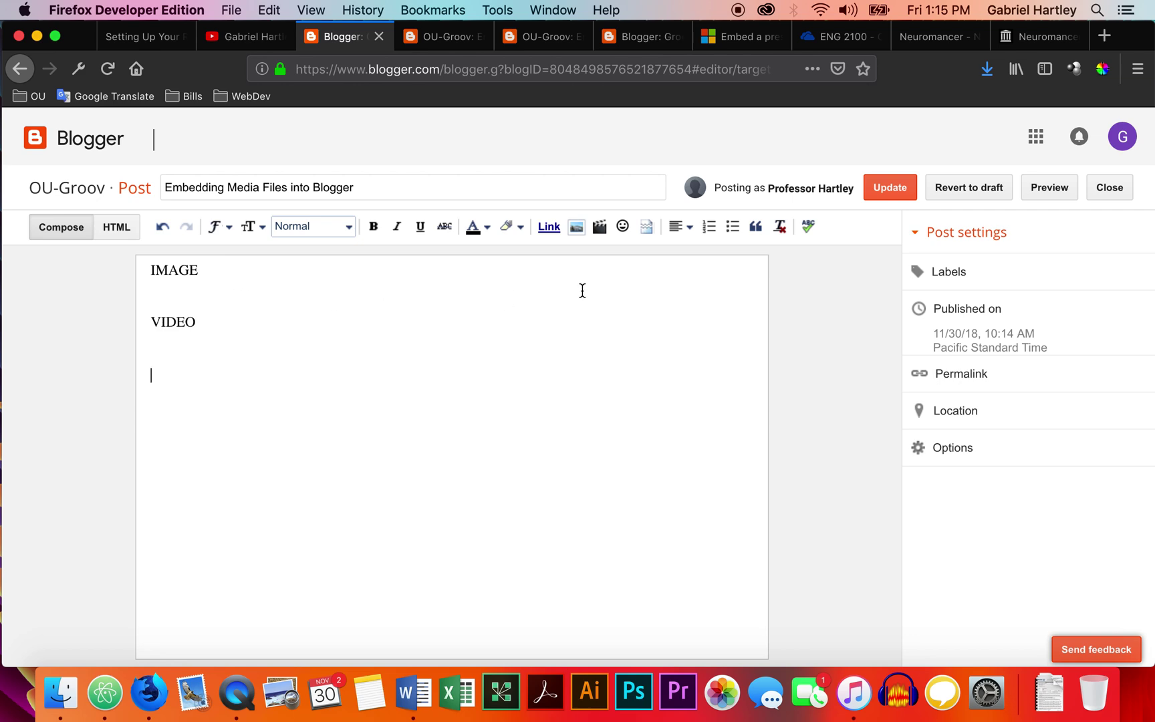
left_click(891, 191)
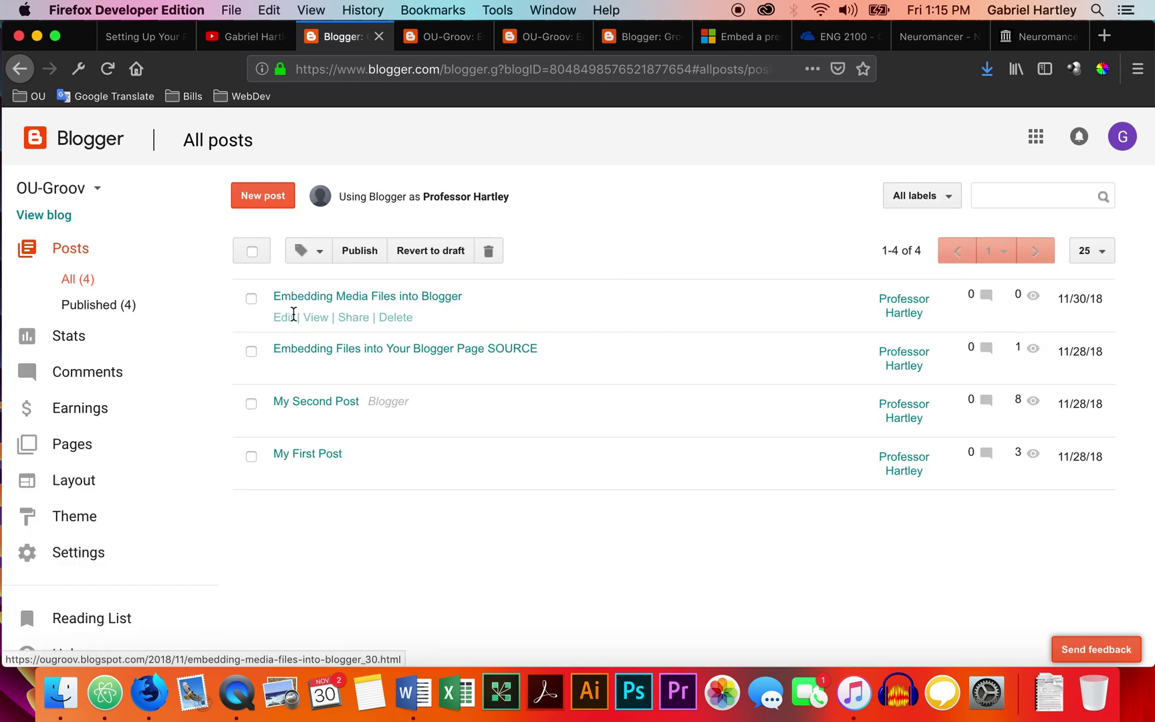
- Close the outdated page of the post, leave the reopened editor without saving, and view the newly published post
left_click(283, 320)
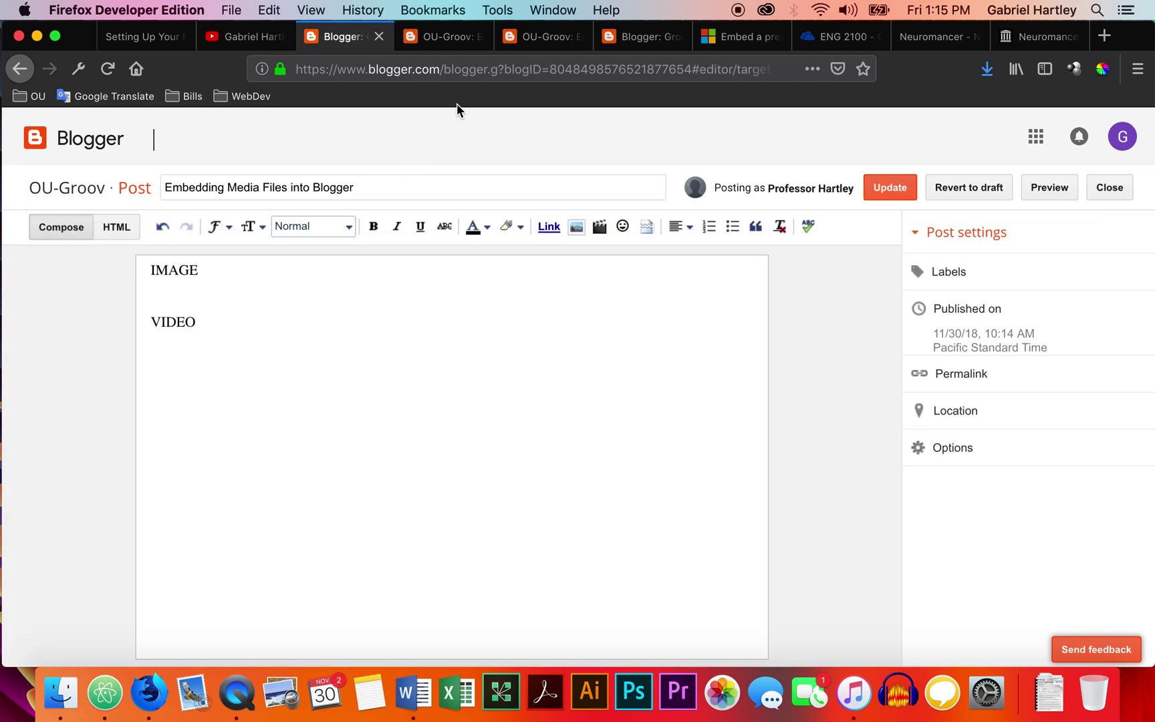
left_click(458, 43)
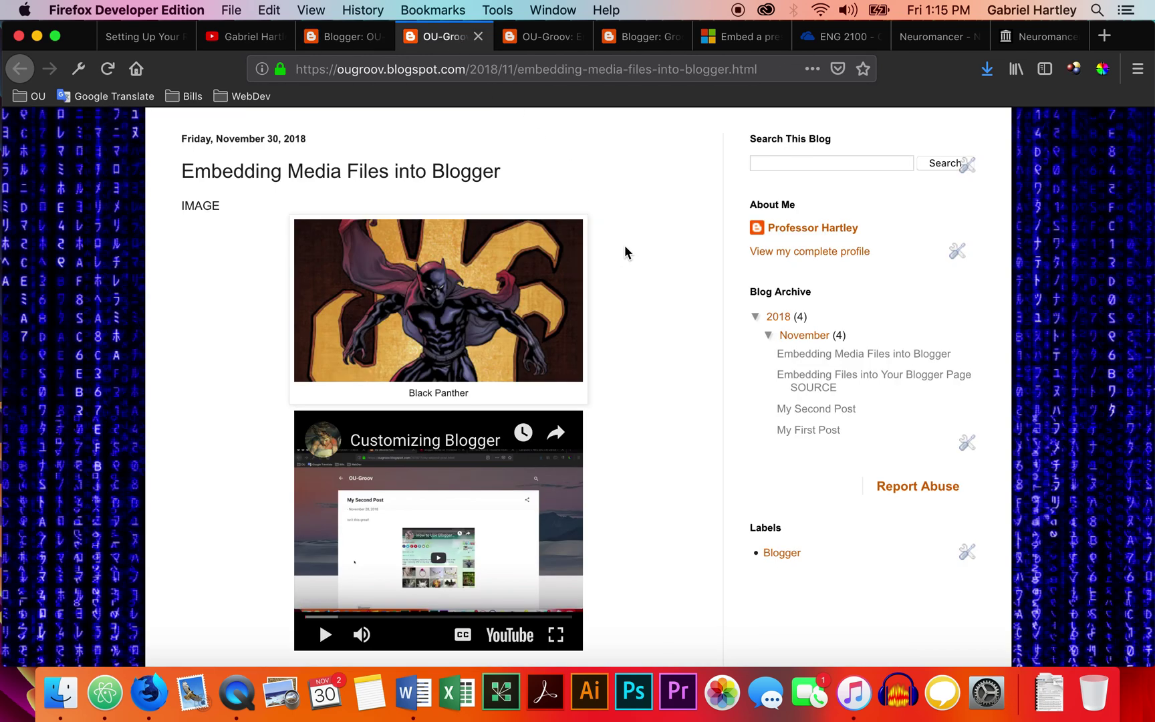
left_click(478, 36)
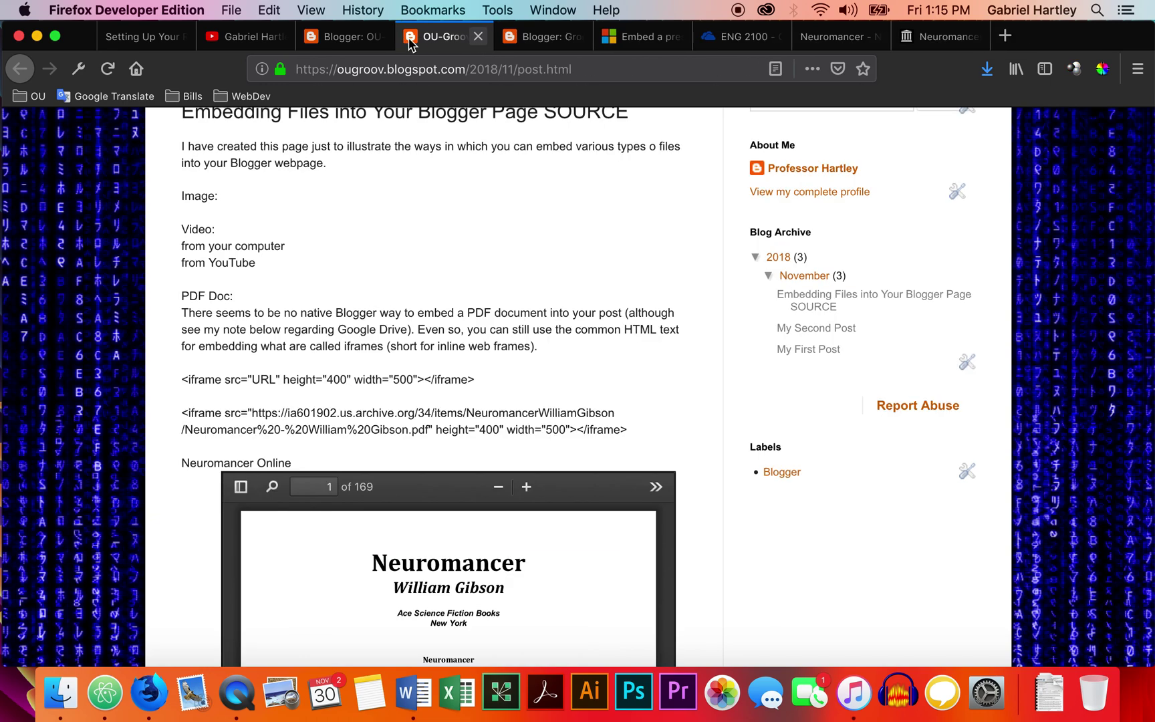
left_click(349, 38)
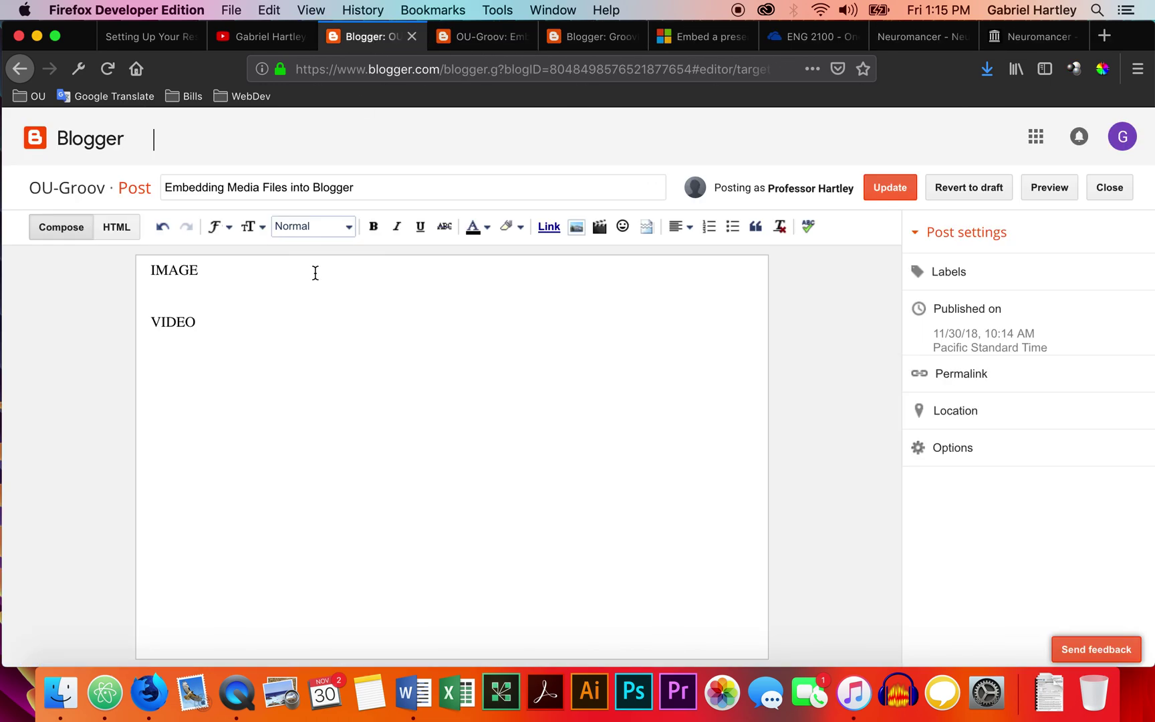
left_click(21, 70)
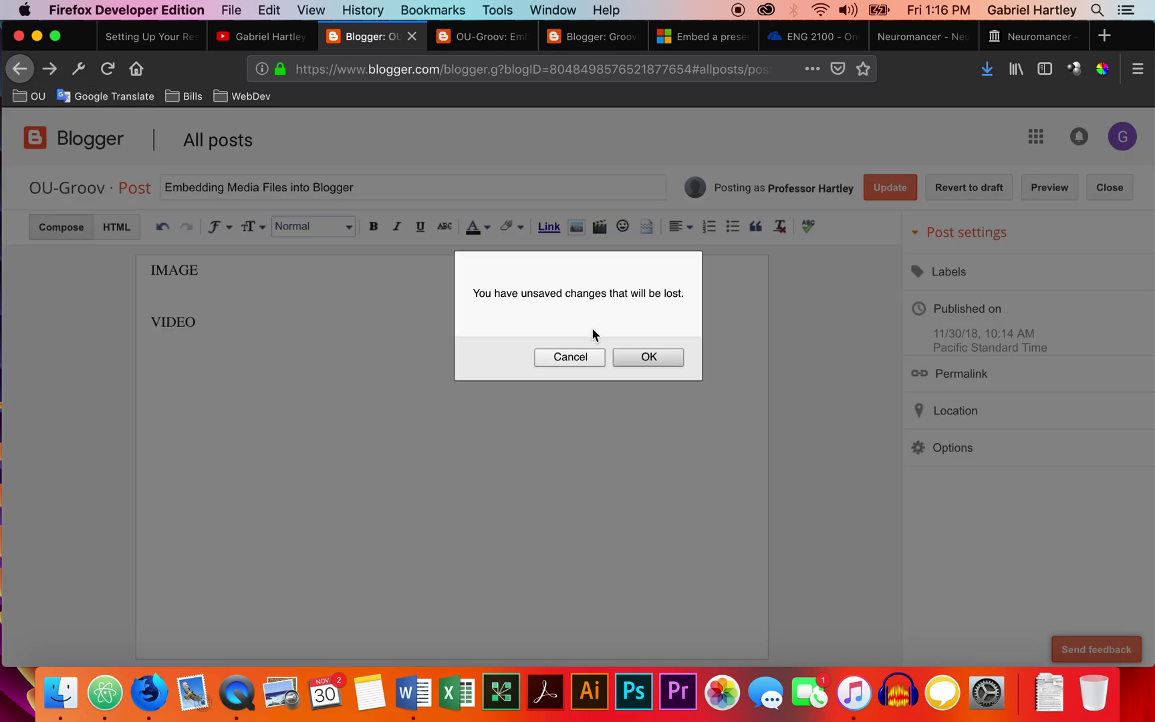
left_click(640, 360)
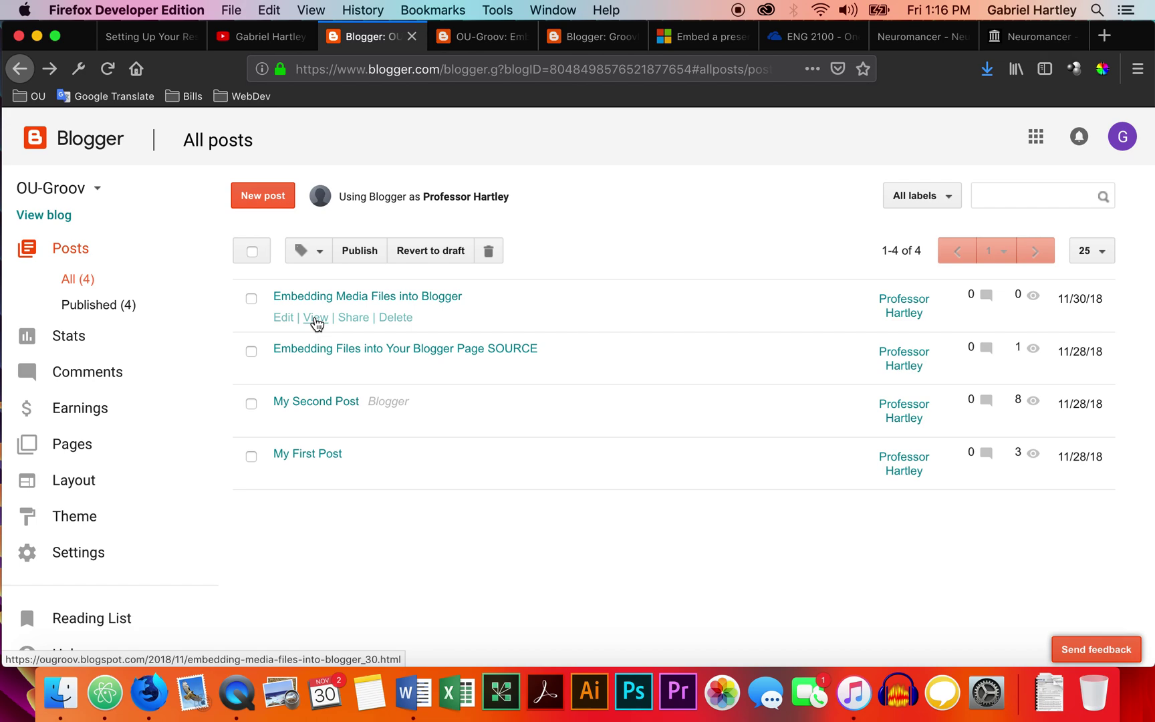
left_click(316, 323)
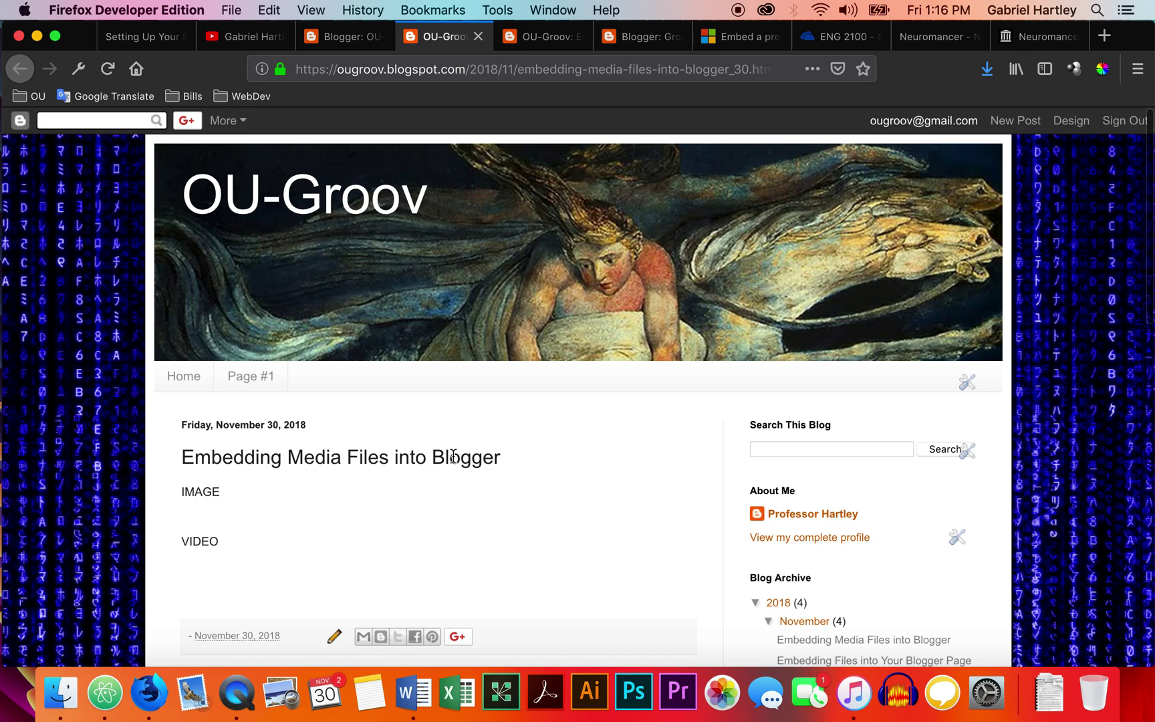
- Upload Black-Panther-1.jpg, insert it below the IMAGE heading of the "Embedding Media Files into Blogger" post, and update the post
left_click(369, 41)
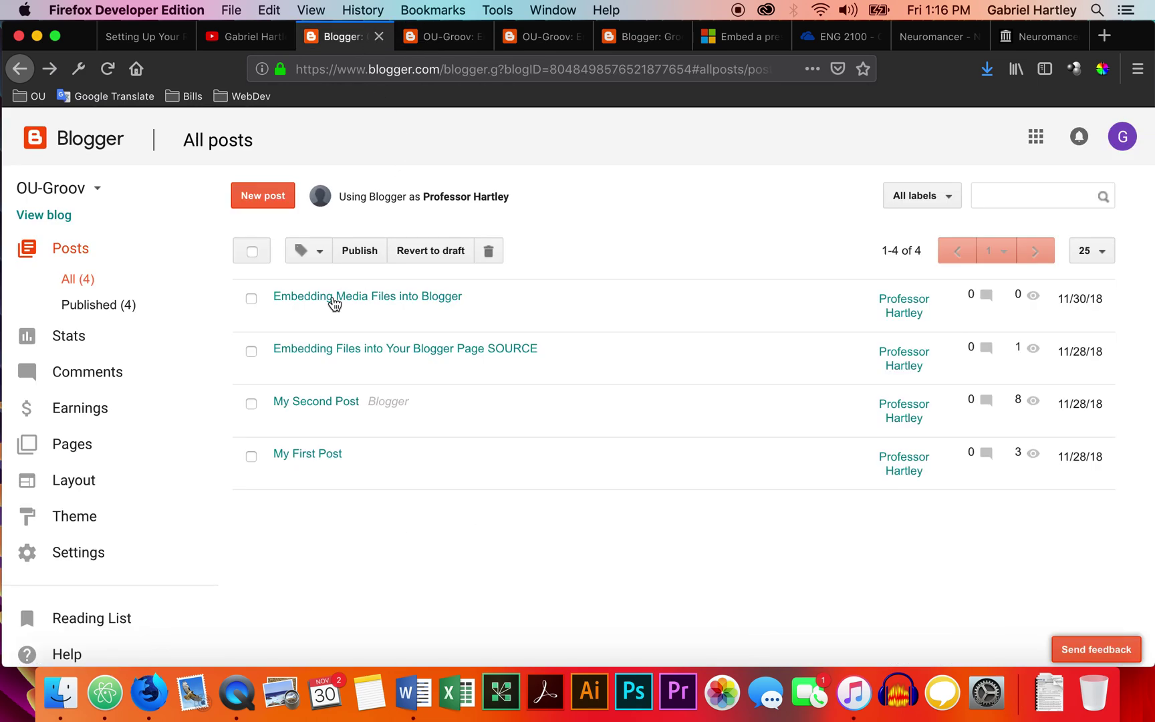
left_click(284, 316)
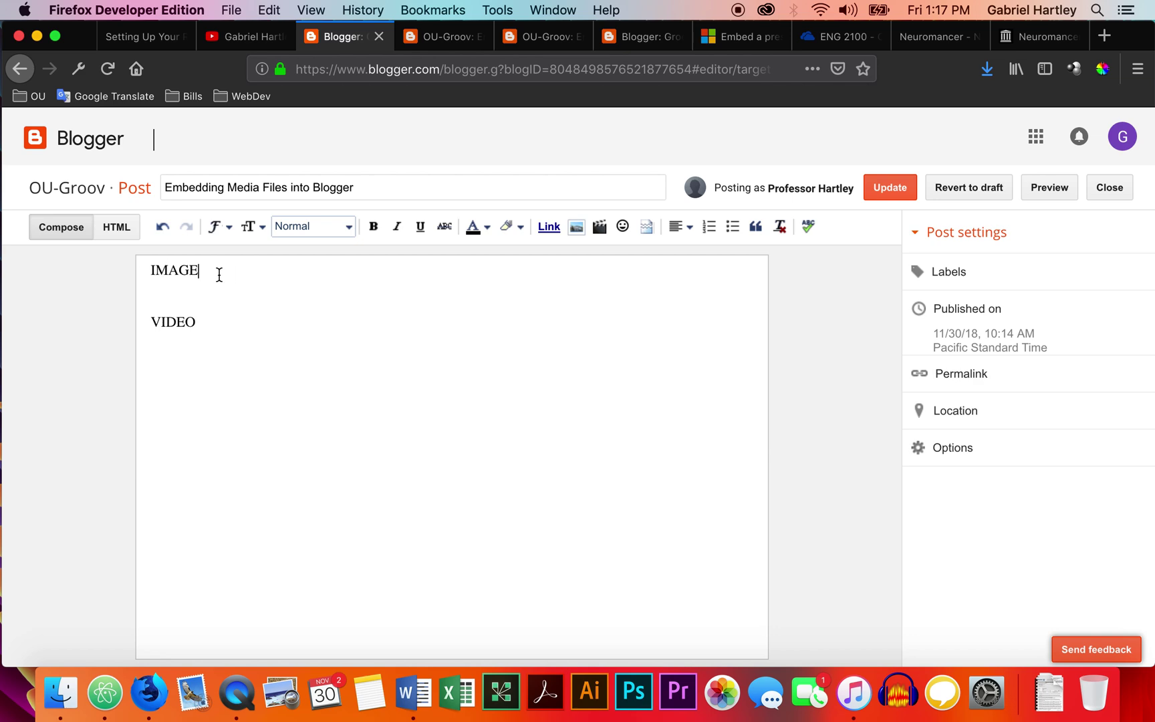
key("Return")
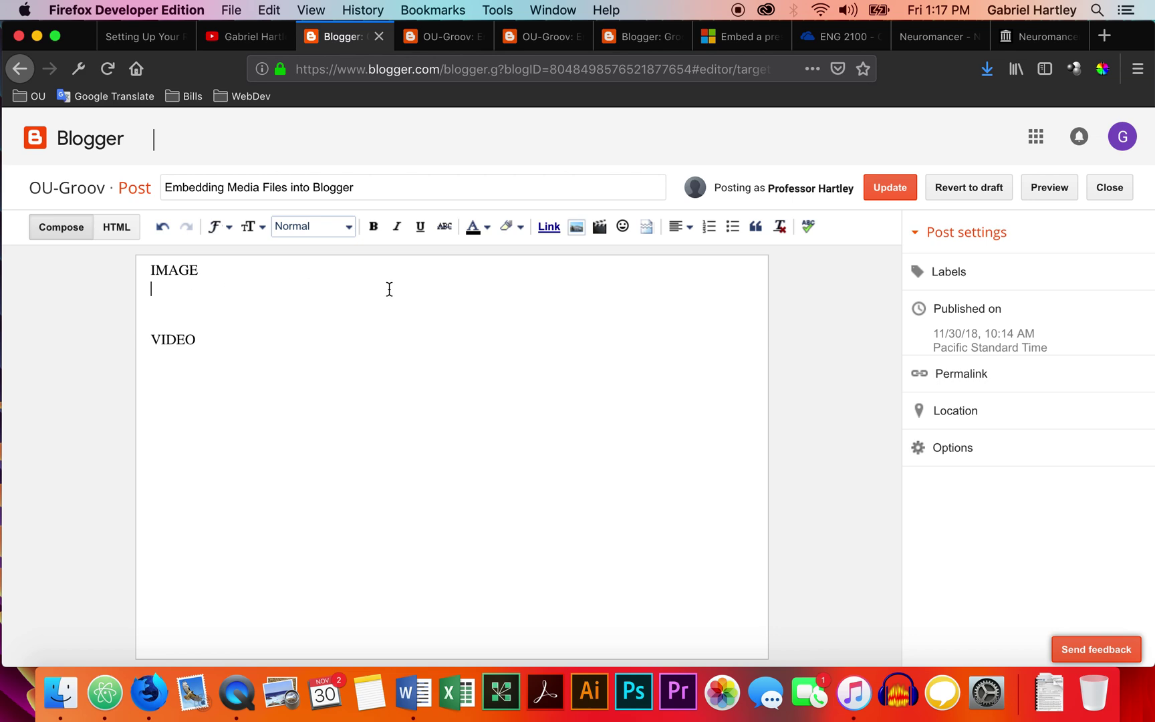
left_click(577, 229)
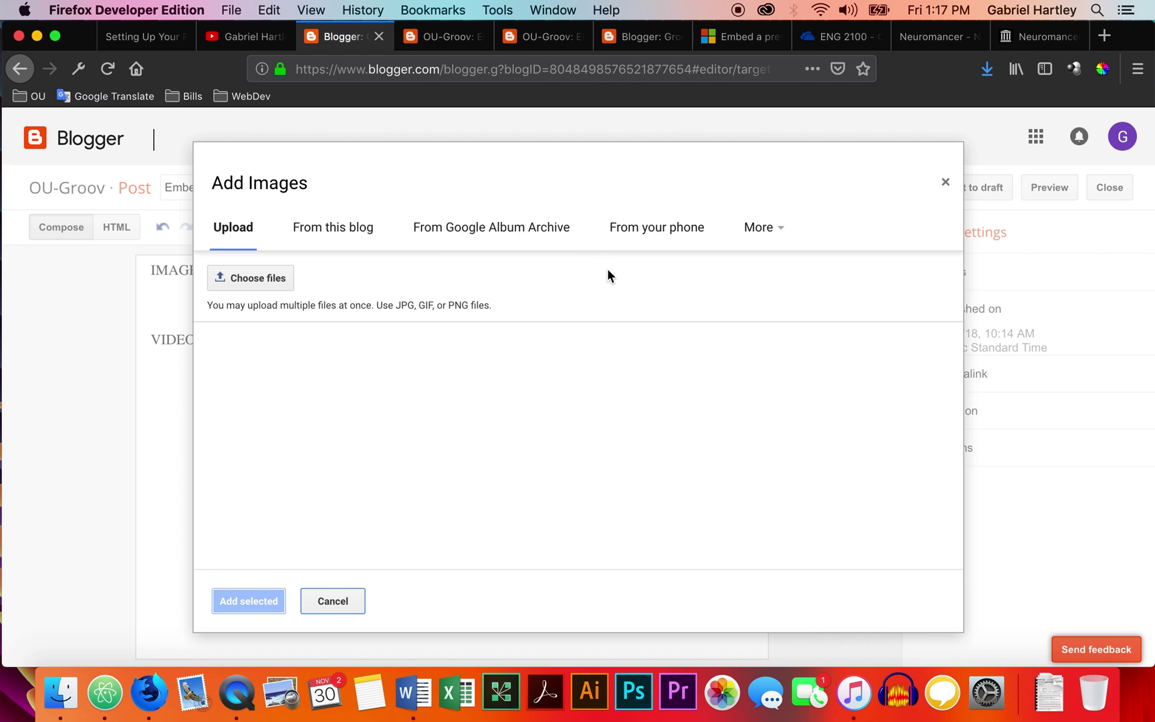
left_click(780, 234)
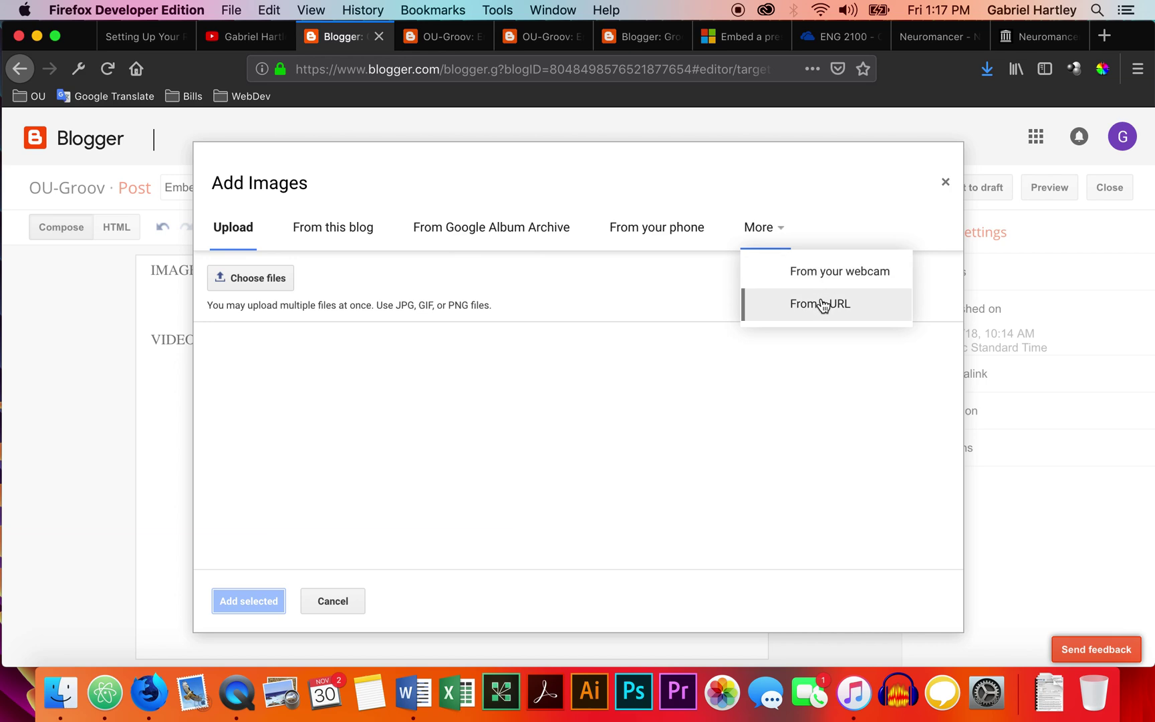
left_click(612, 360)
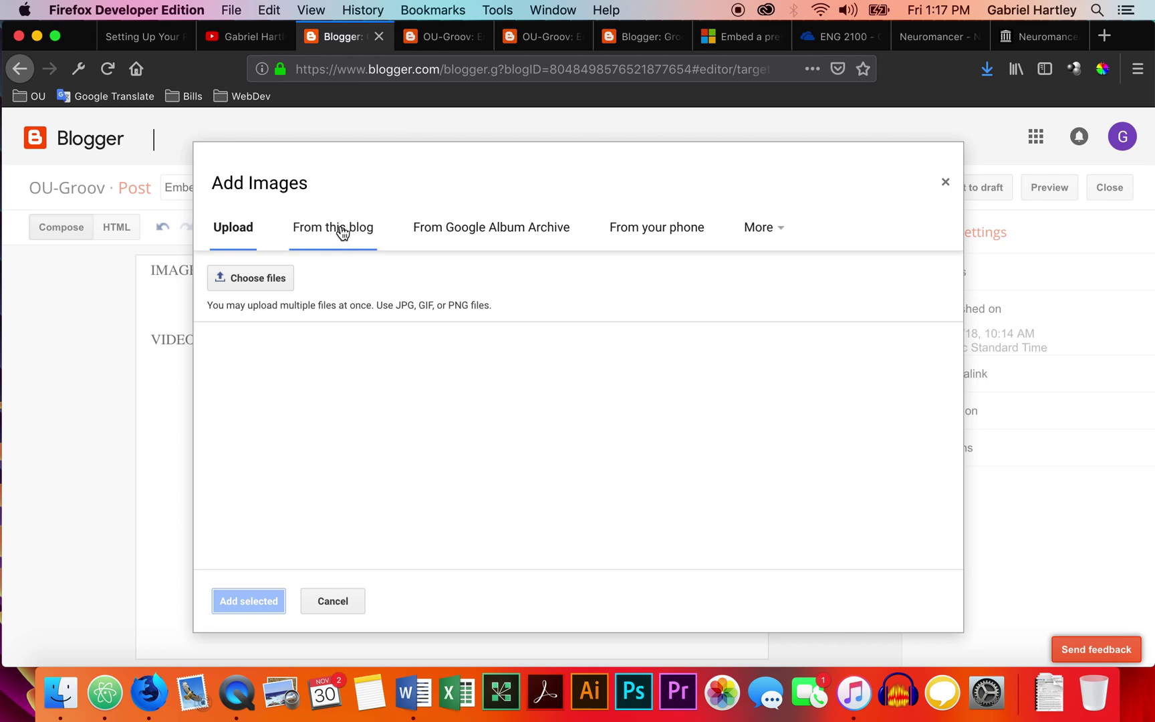
left_click(246, 278)
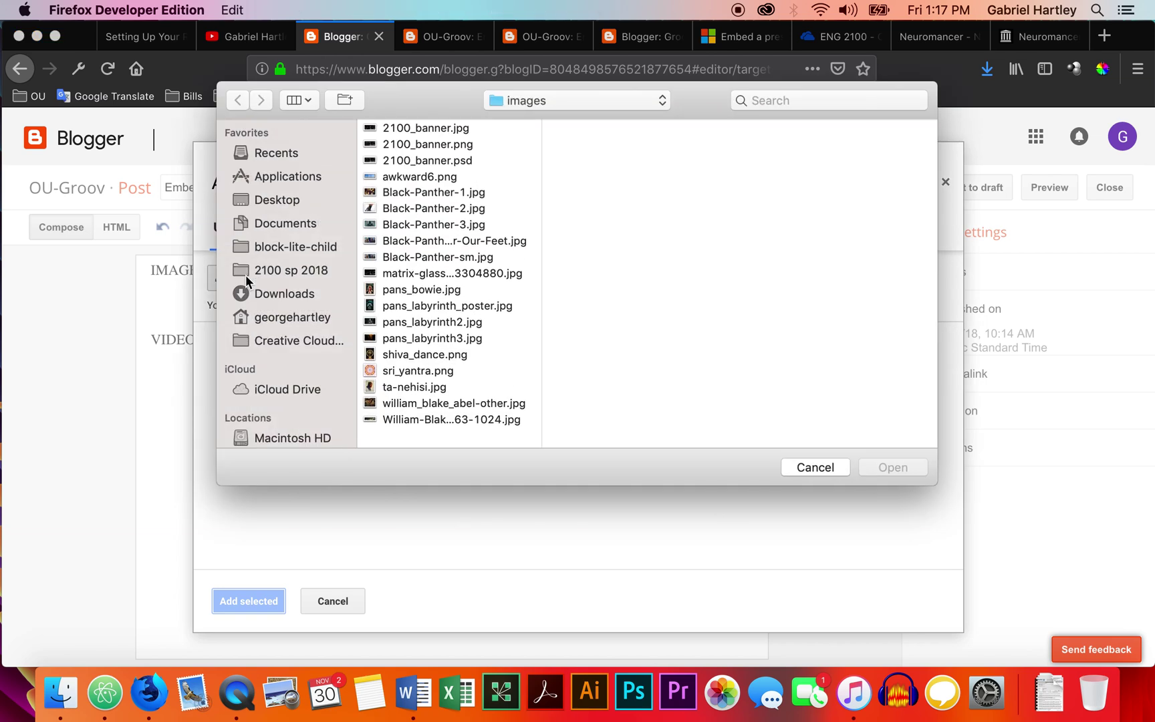
left_click(419, 195)
left_click(878, 467)
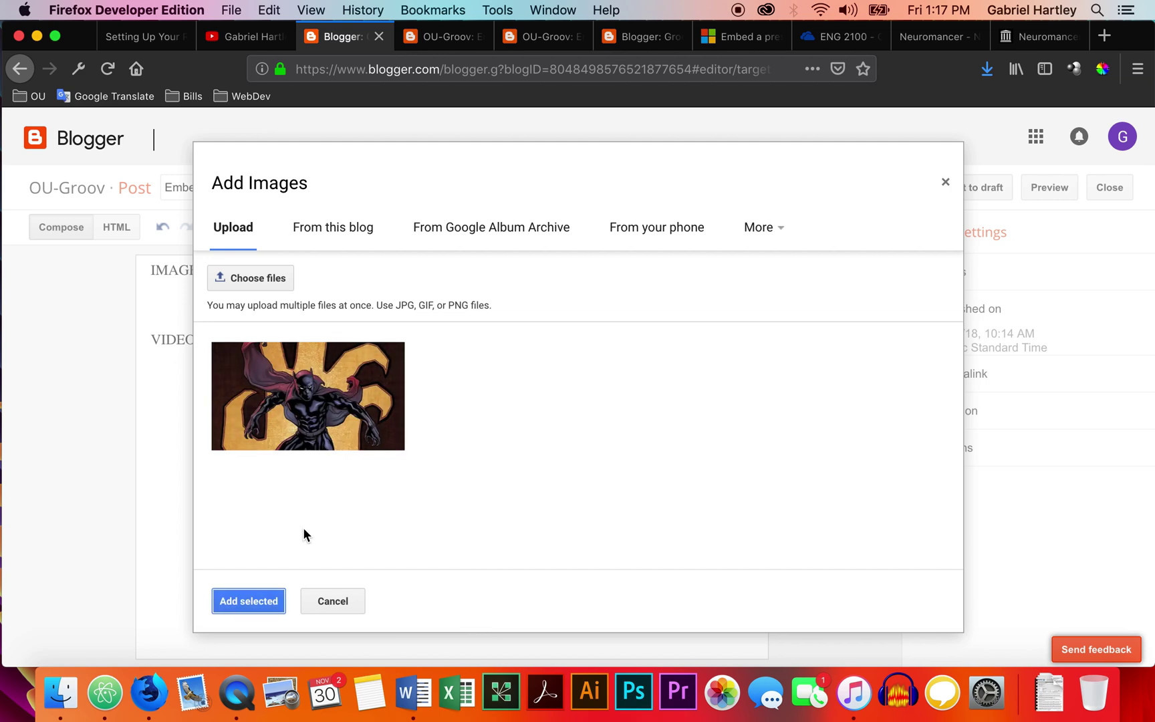
left_click(239, 600)
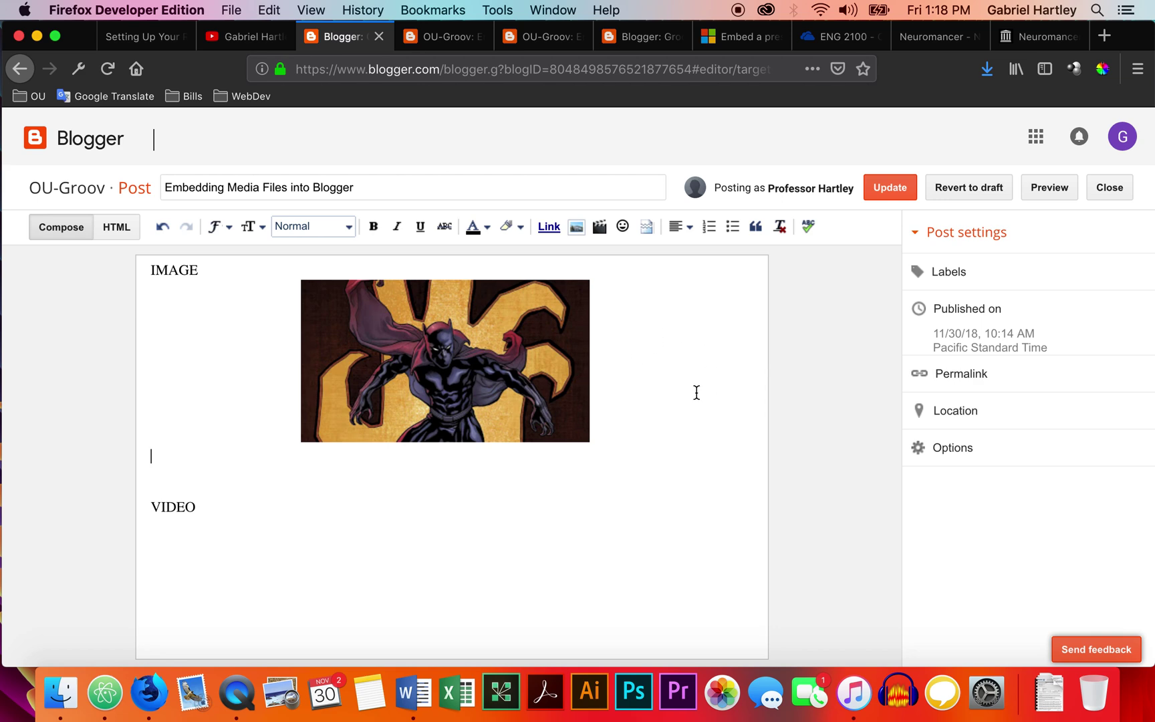
left_click(886, 191)
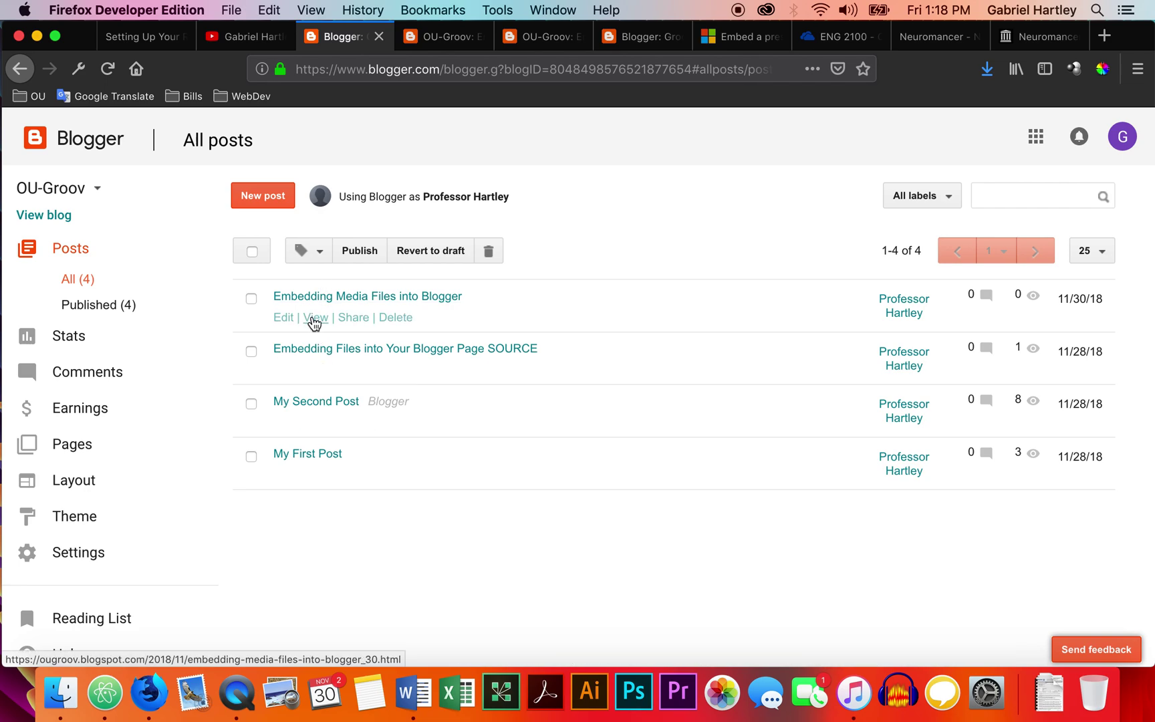
- Reload the published post and open its embedded Black Panther image at enlarged size
left_click(313, 323)
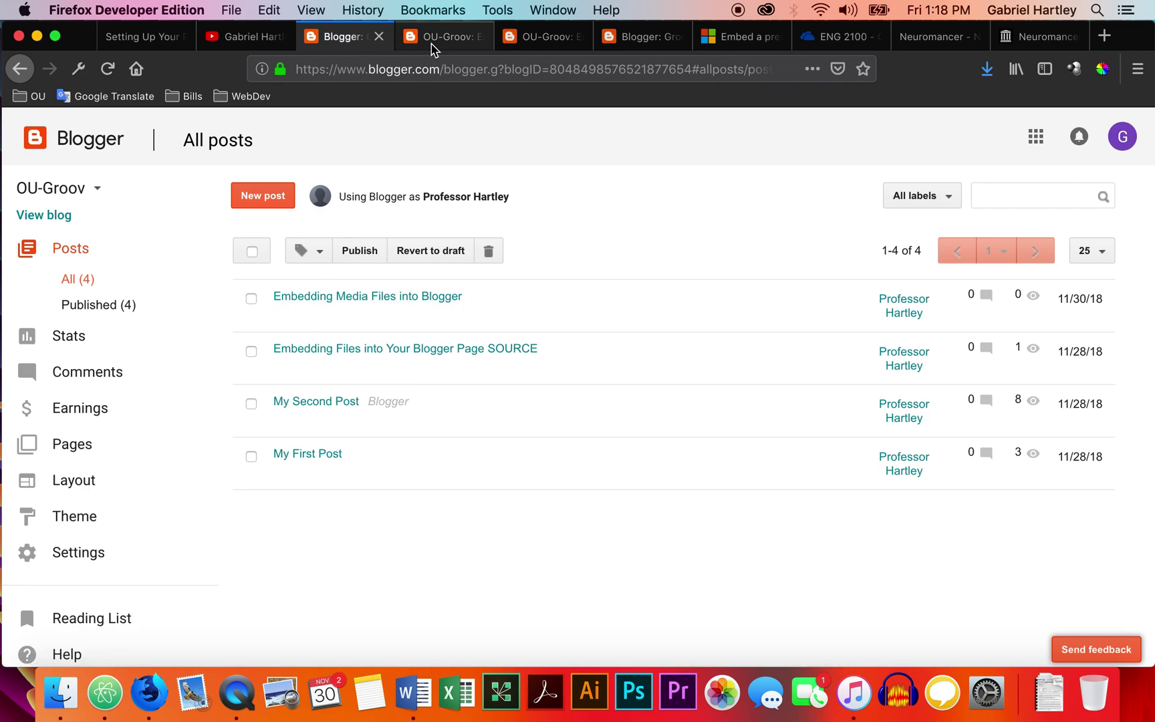
left_click(433, 39)
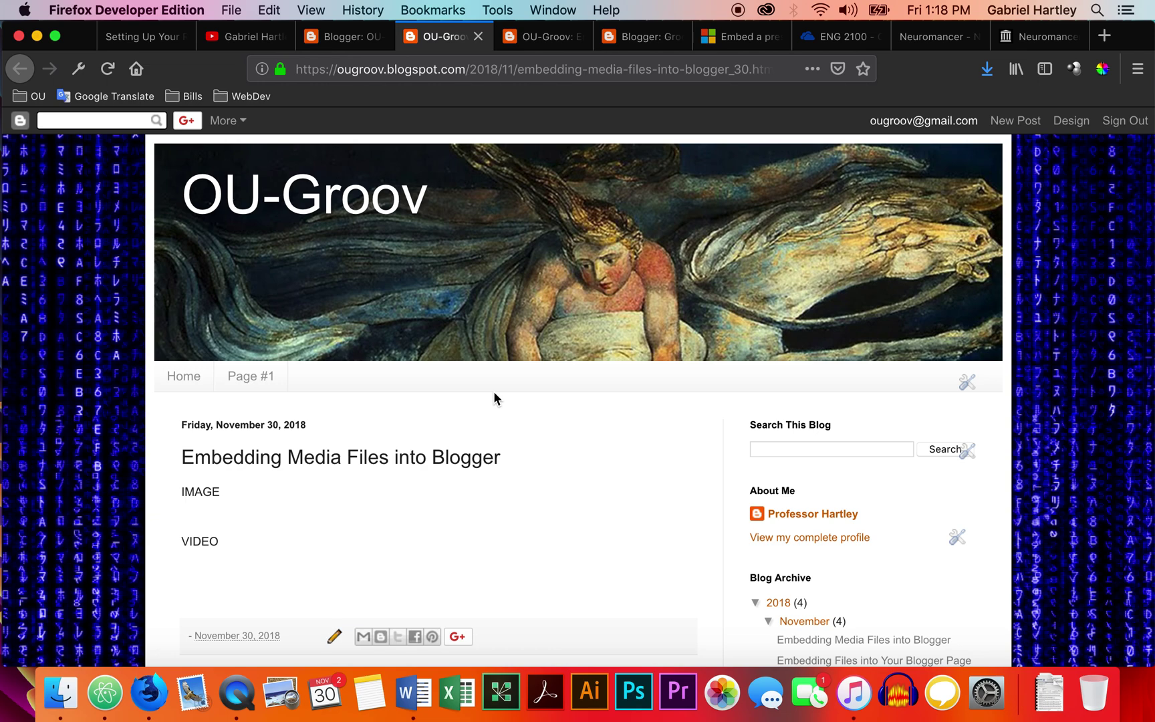
key("super+r")
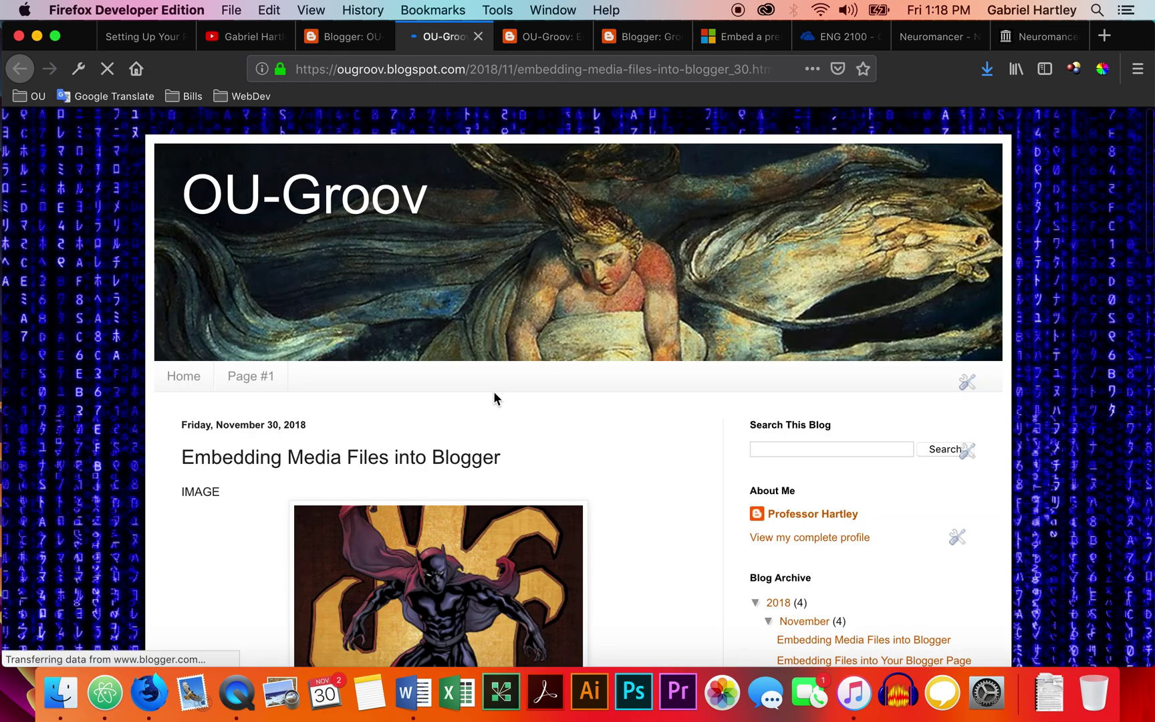
scroll(558, 475, "down", 5)
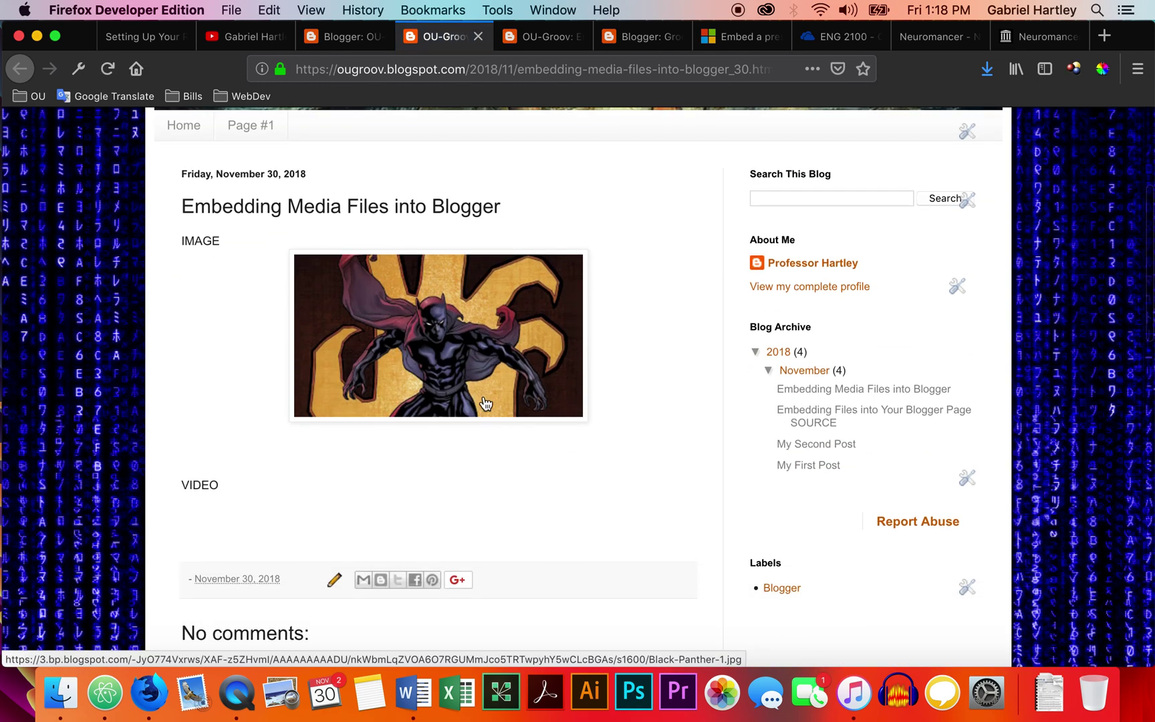
left_click(461, 339)
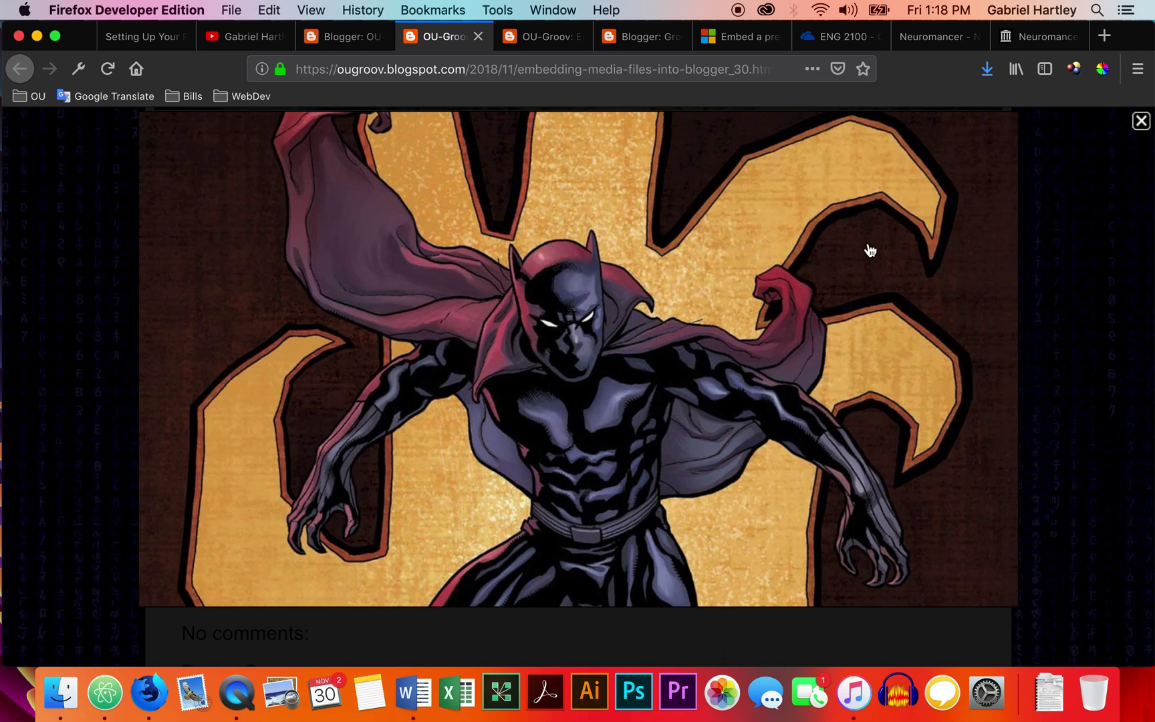
- Close the enlarged Black Panther image and reopen the "Embedding Media Files into Blogger" post for editing
left_click(1140, 123)
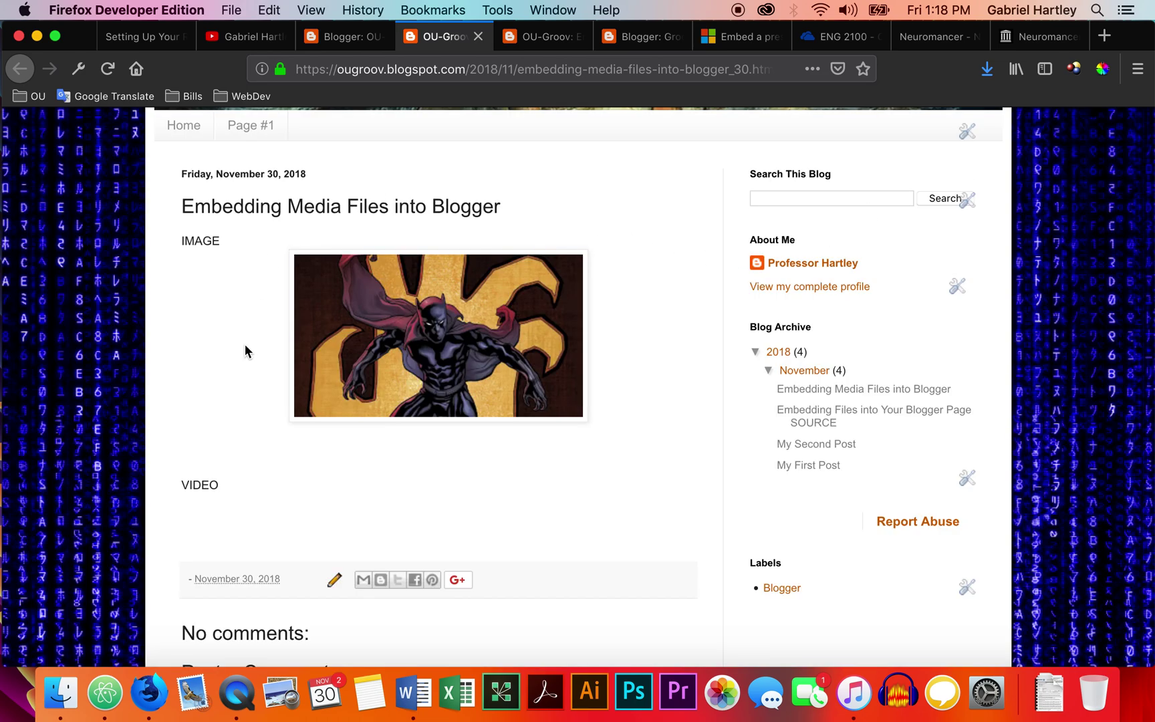
left_click(353, 44)
mouse_move(427, 302)
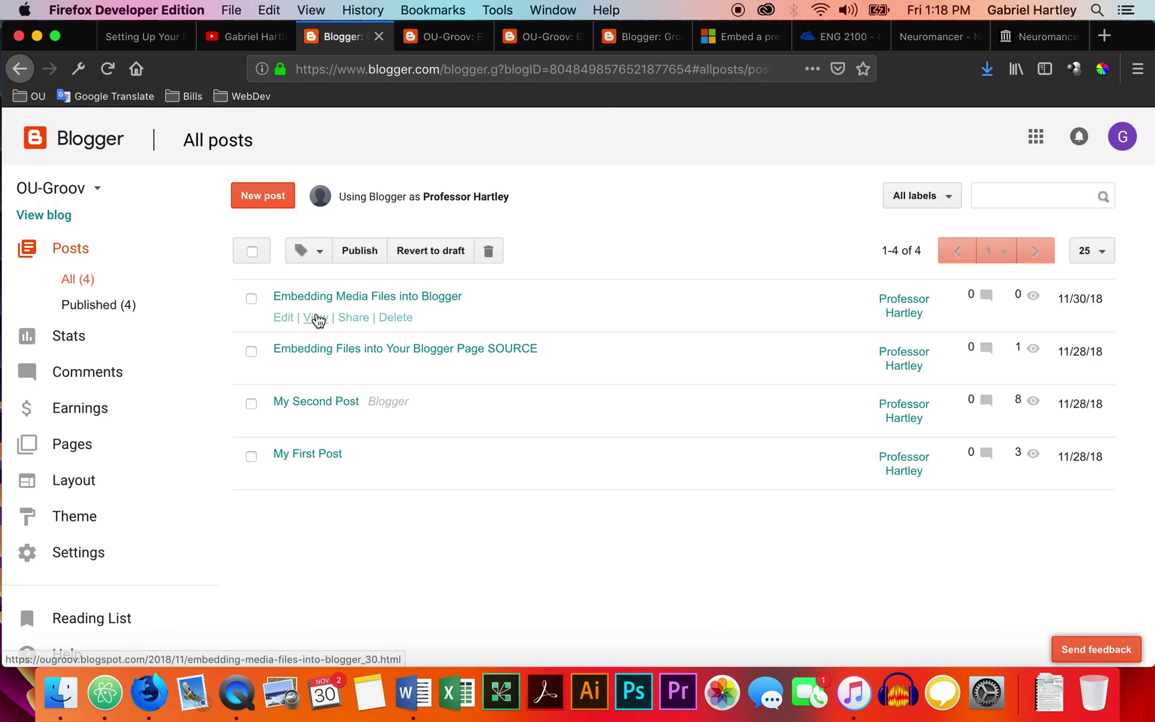
left_click(283, 319)
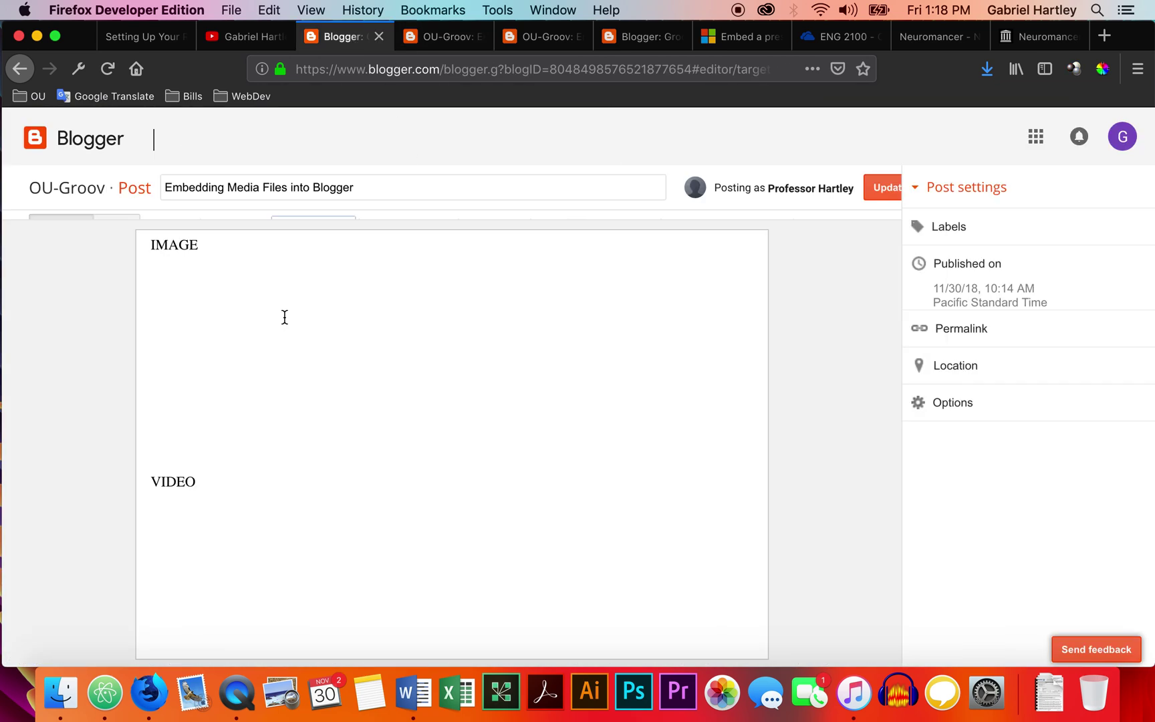
- Insert the "Customizing Blogger" video from the account's own YouTube videos on a new line below the VIDEO heading, and update the post
left_click(247, 524)
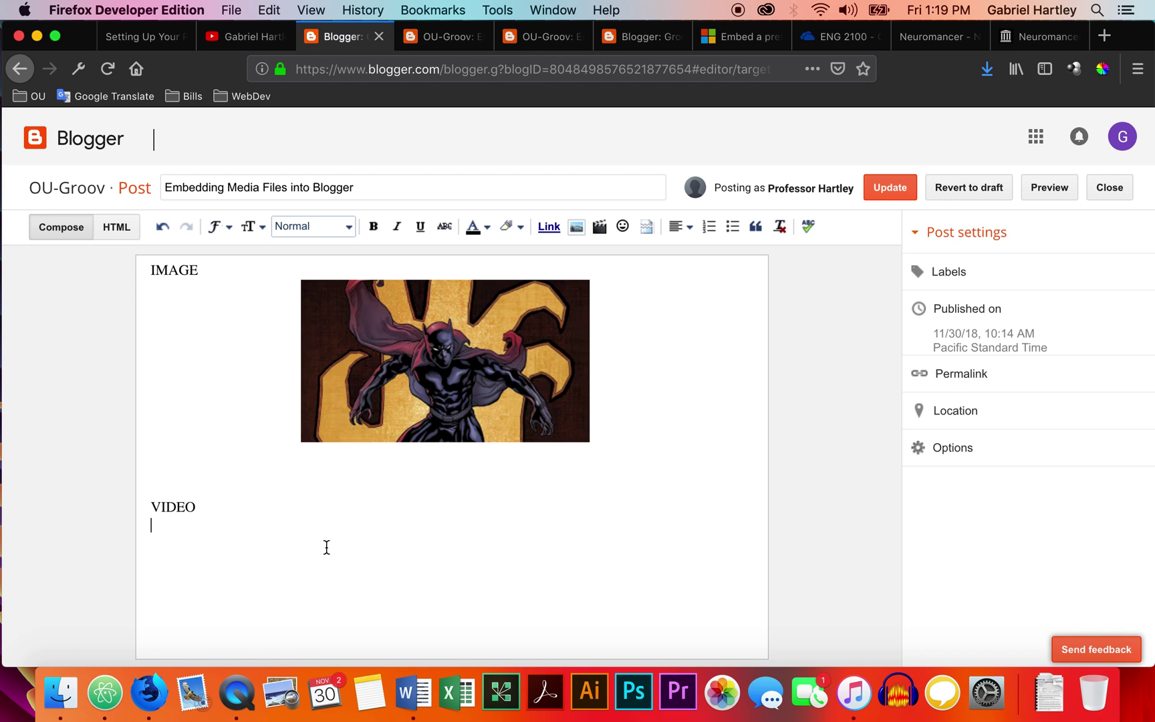
left_click(208, 506)
key("Return")
left_click(600, 226)
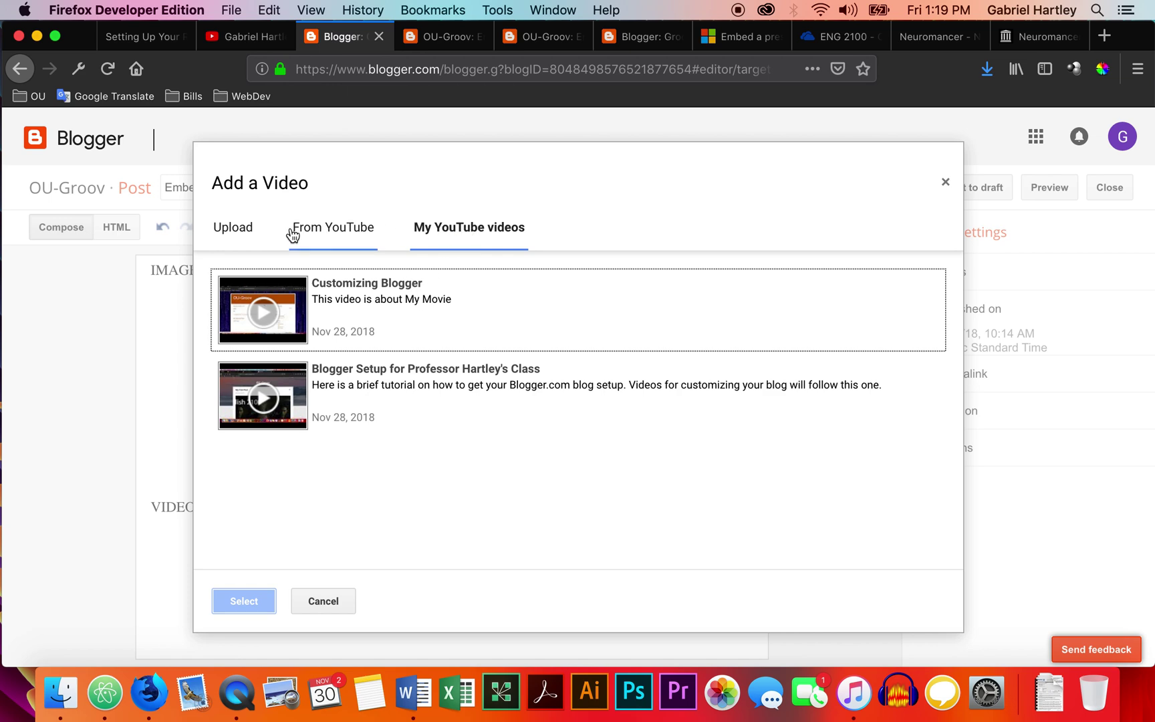
left_click(244, 232)
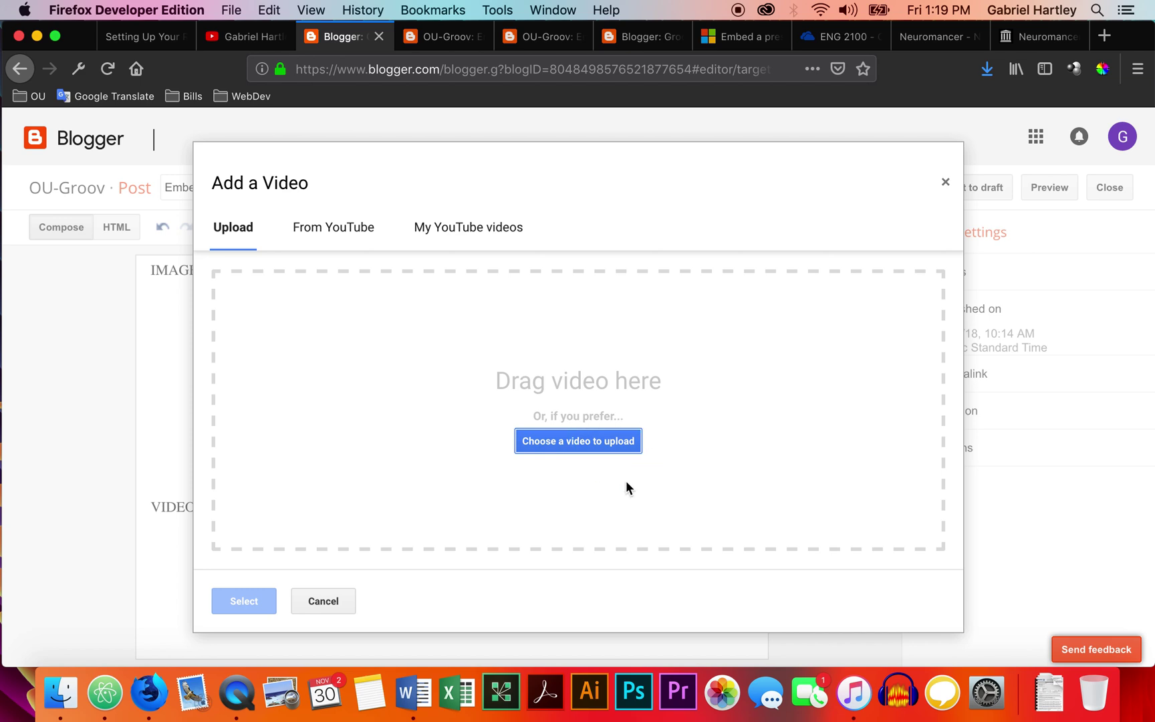
left_click(354, 230)
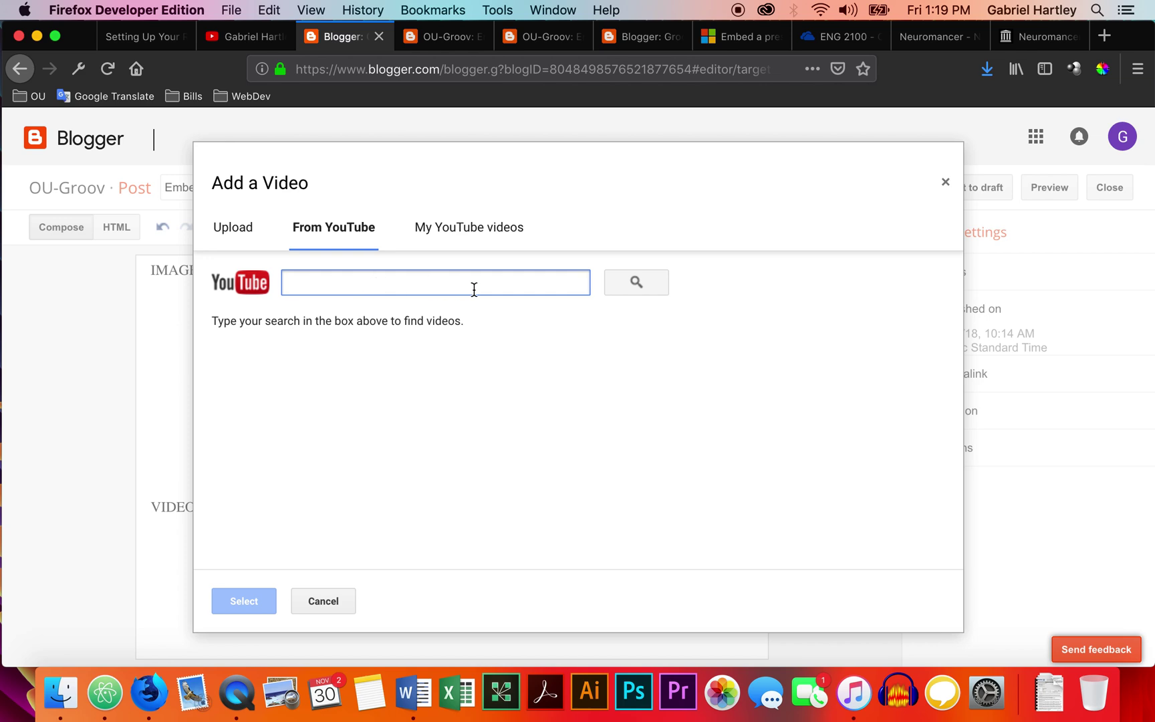
left_click(485, 228)
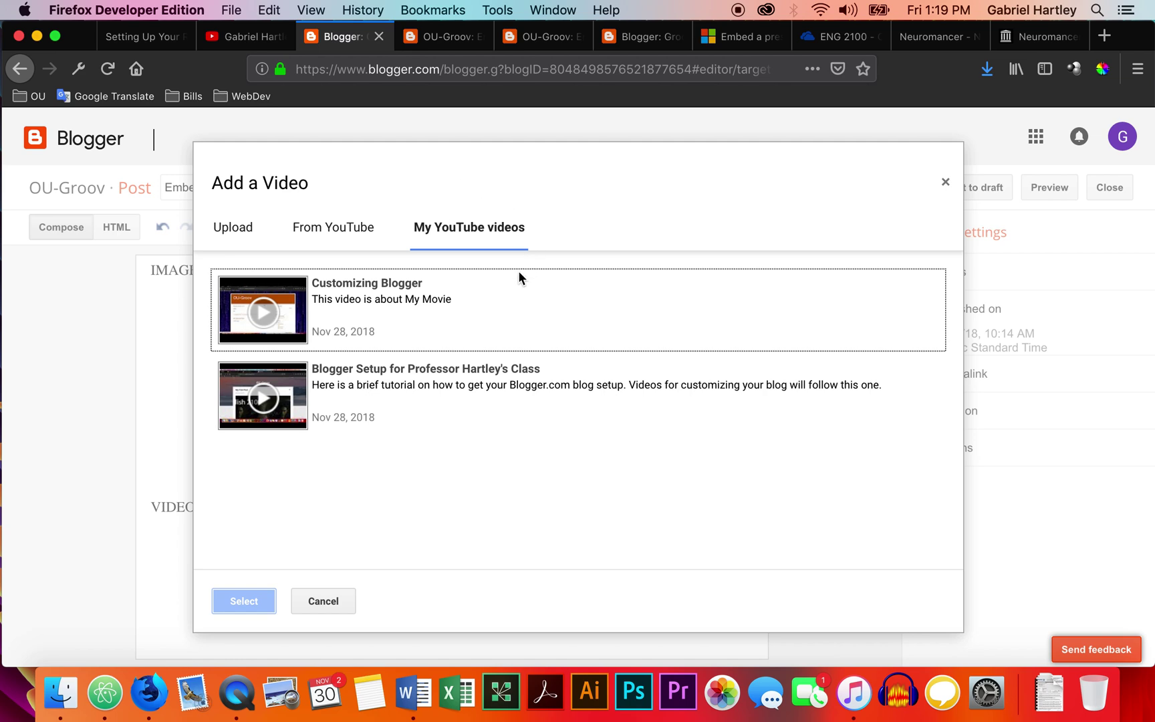
left_click(328, 291)
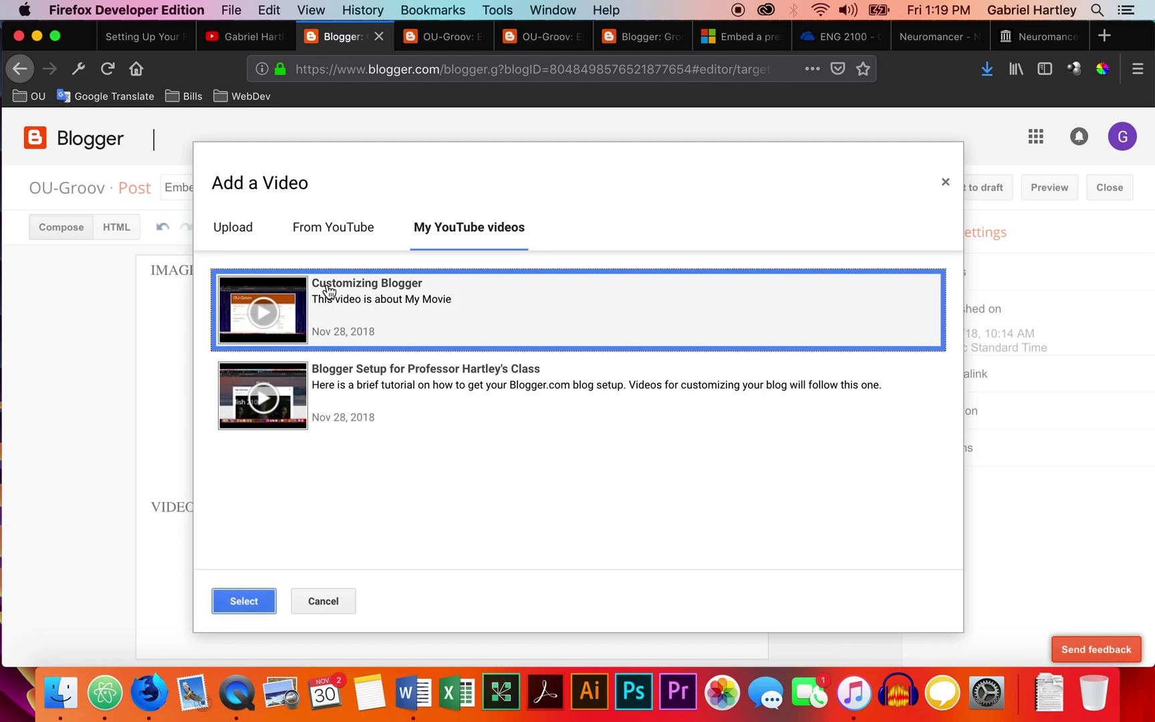
left_click(250, 602)
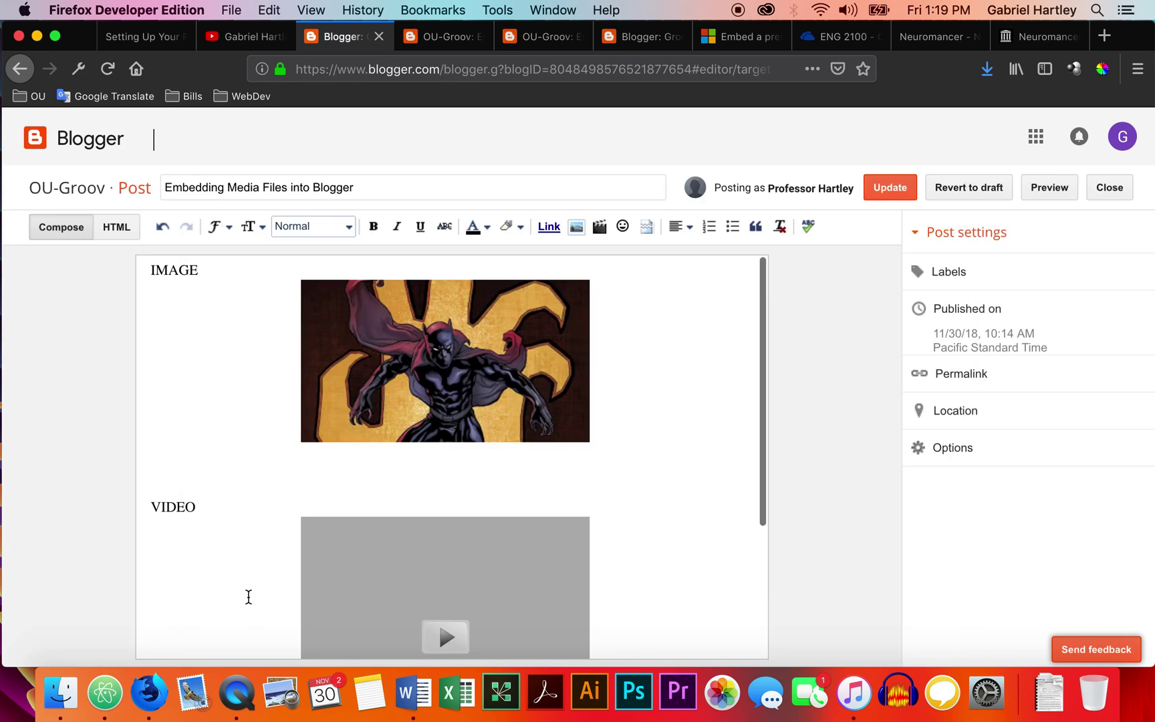
scroll(248, 588, "down", 5)
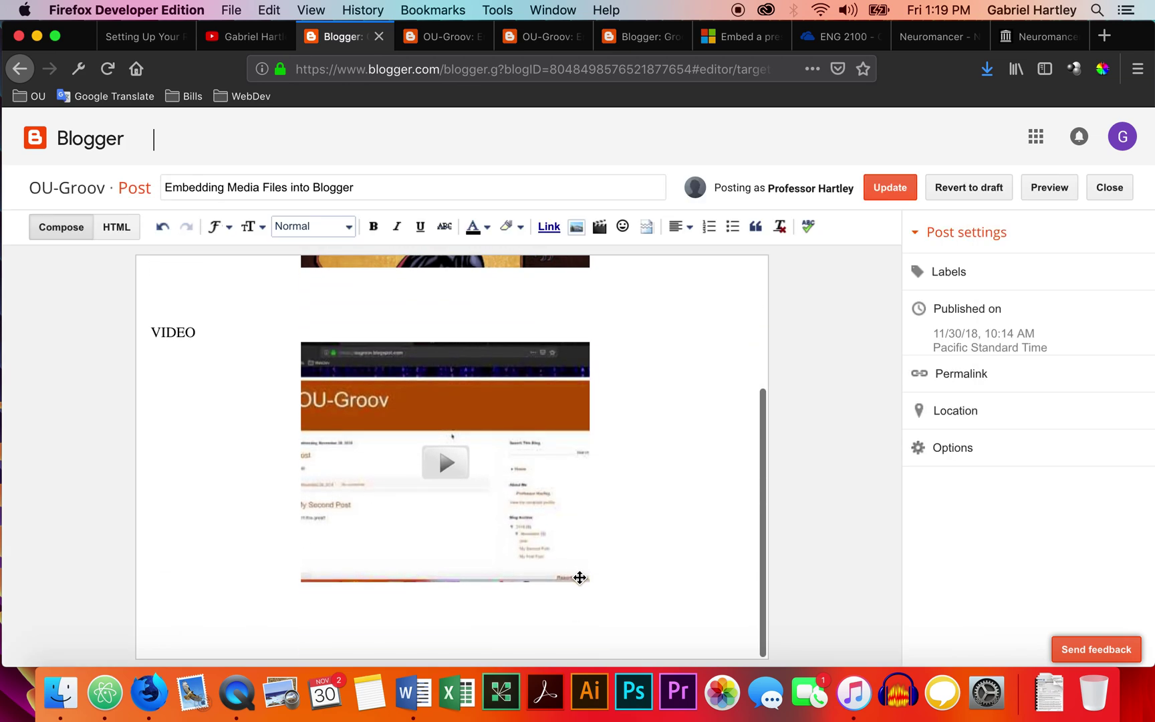
left_click(887, 187)
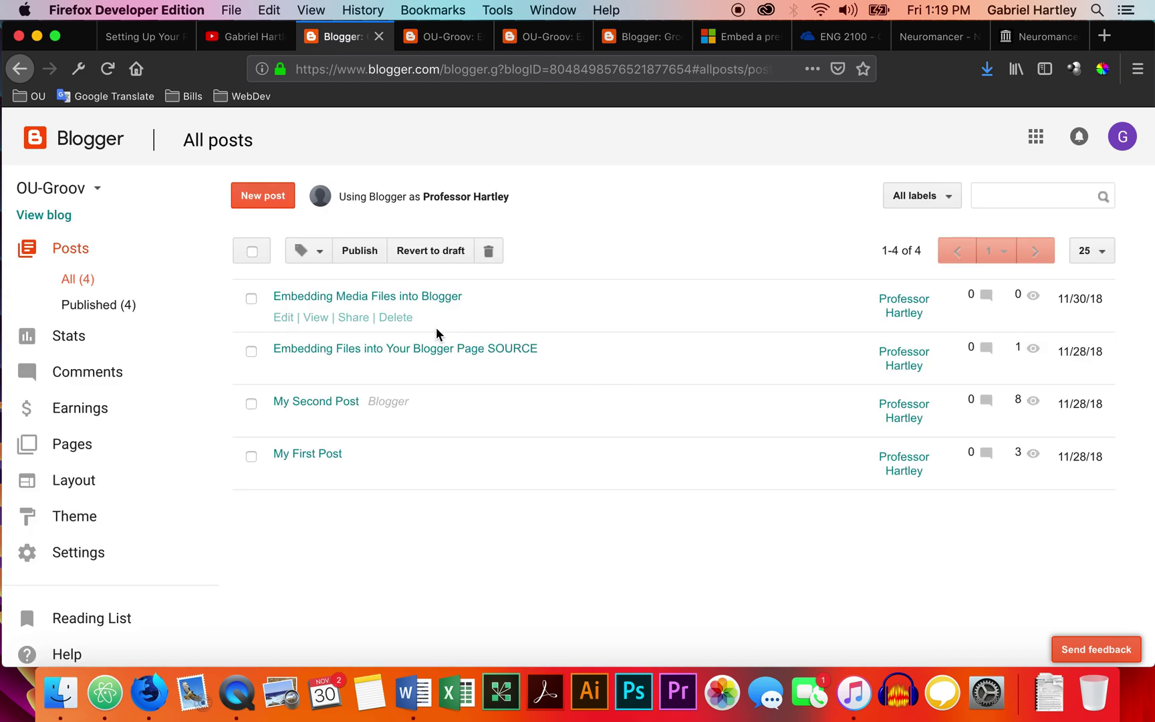
- View the published "Embedding Media Files into Blogger" post and briefly play its embedded "Customizing Blogger" video, then pause it
mouse_move(319, 320)
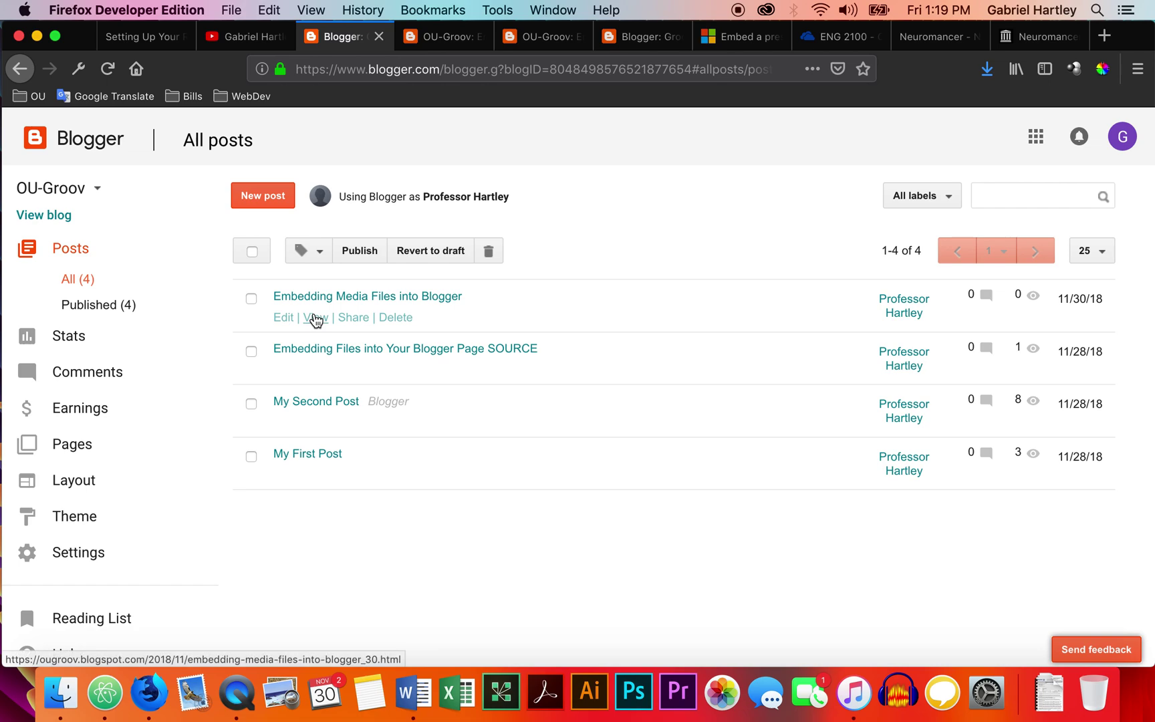
left_click(316, 321)
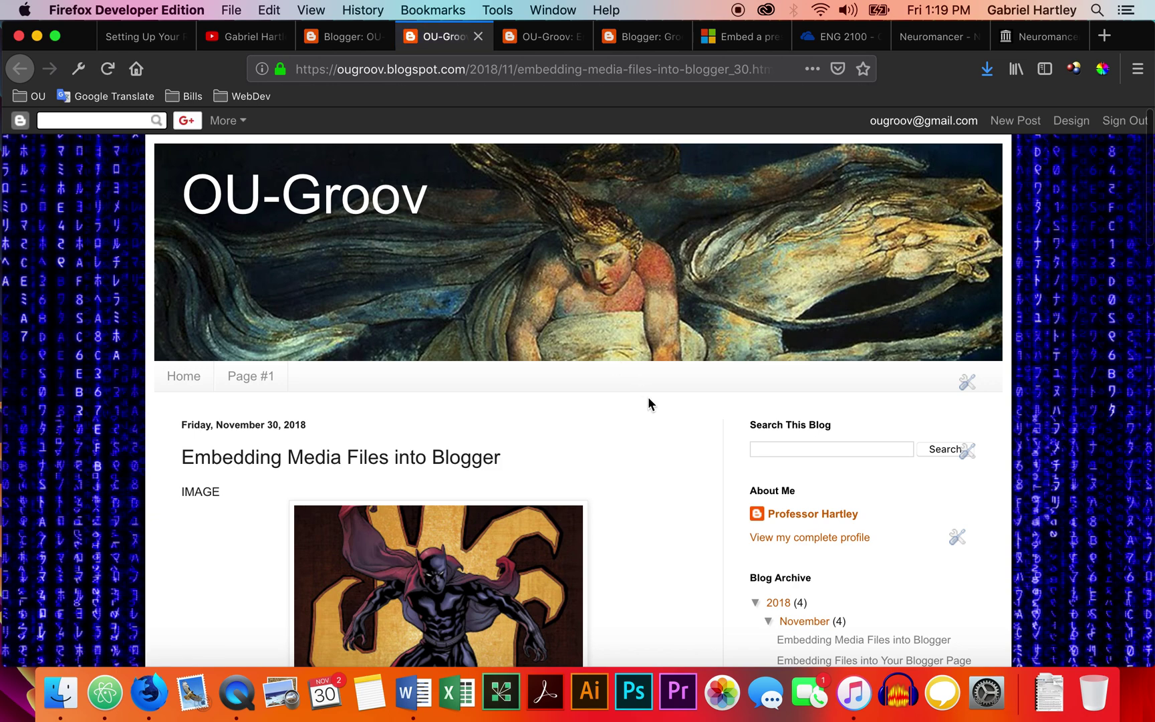
scroll(622, 418, "down", 5)
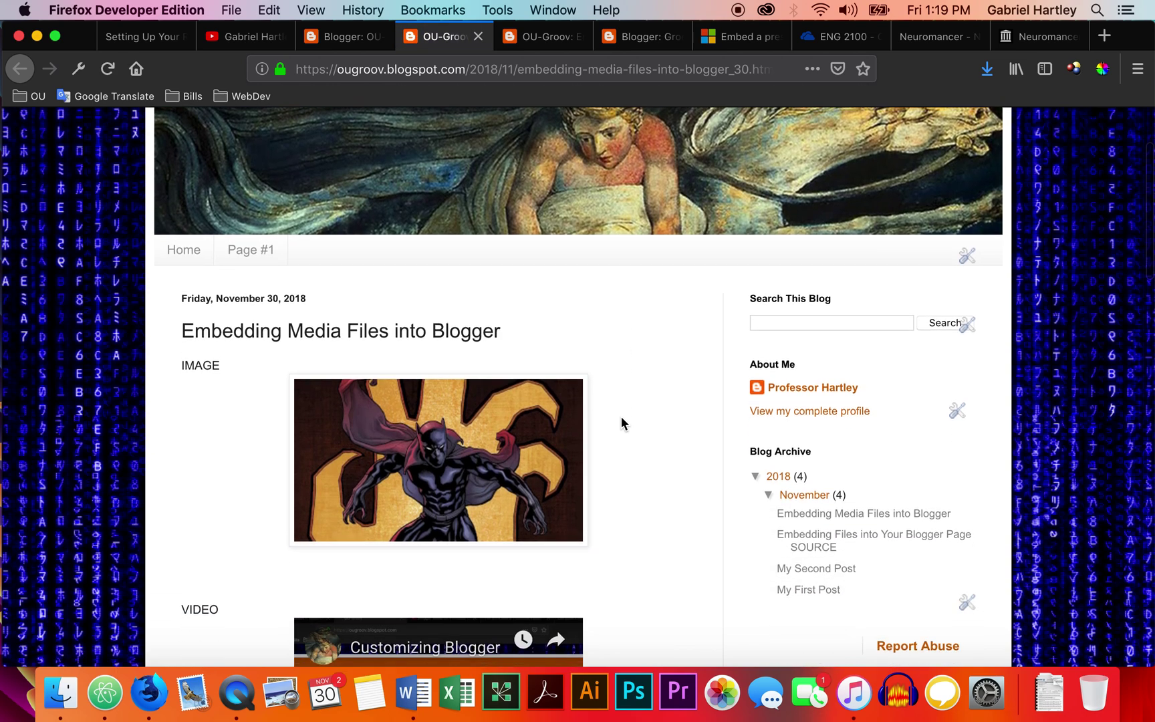
scroll(622, 418, "down", 3)
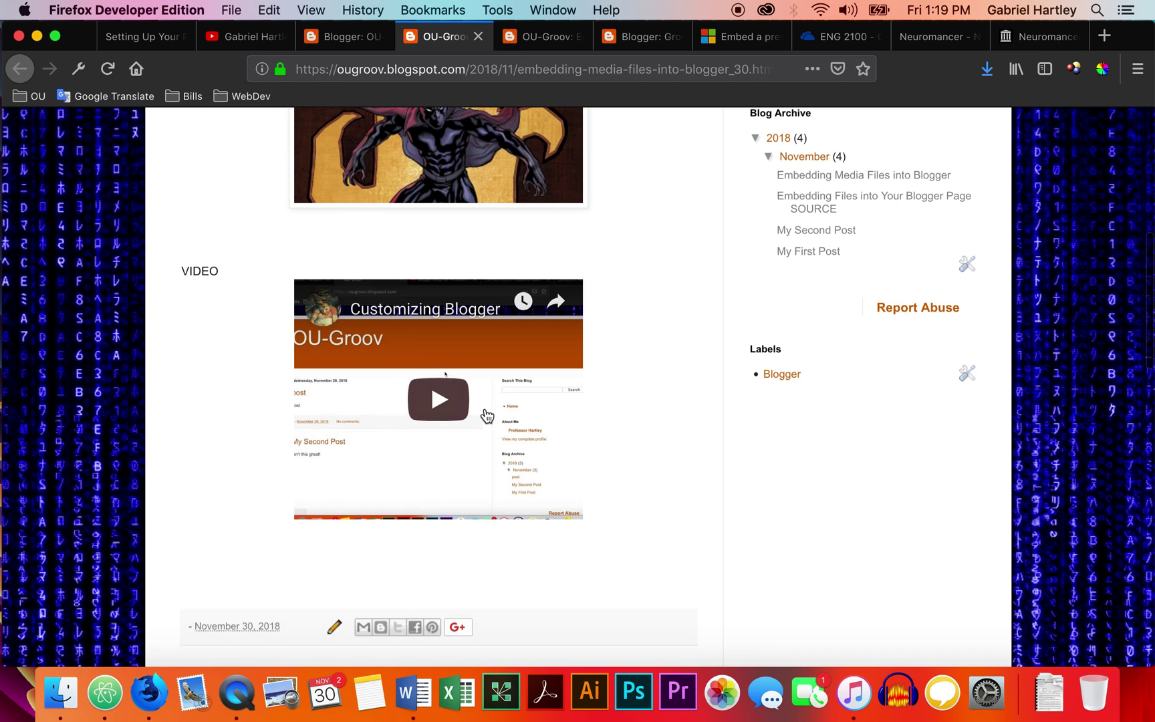
left_click(439, 399)
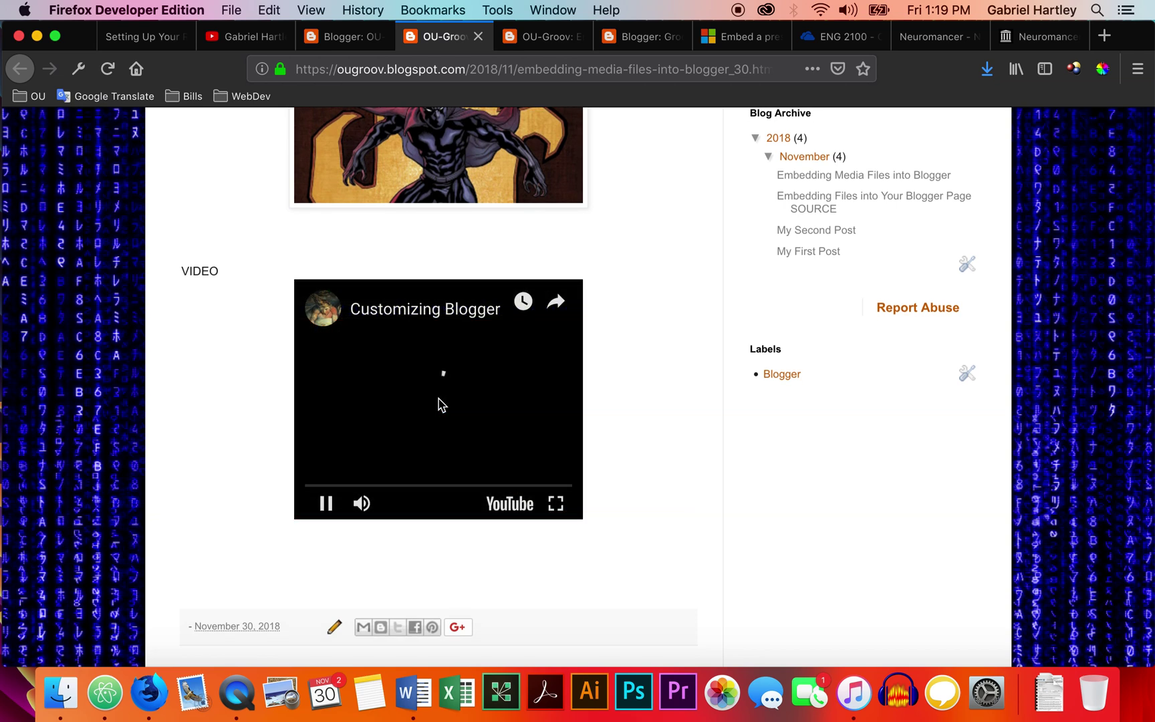
left_click(326, 503)
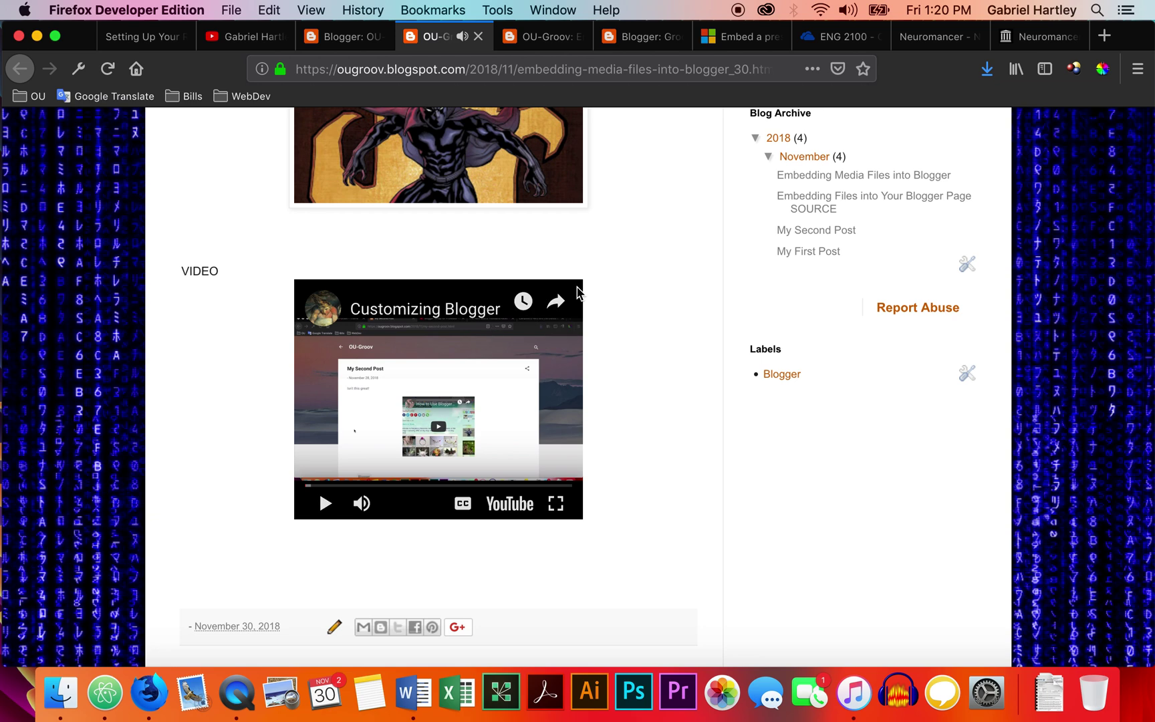
scroll(575, 297, "up", 4)
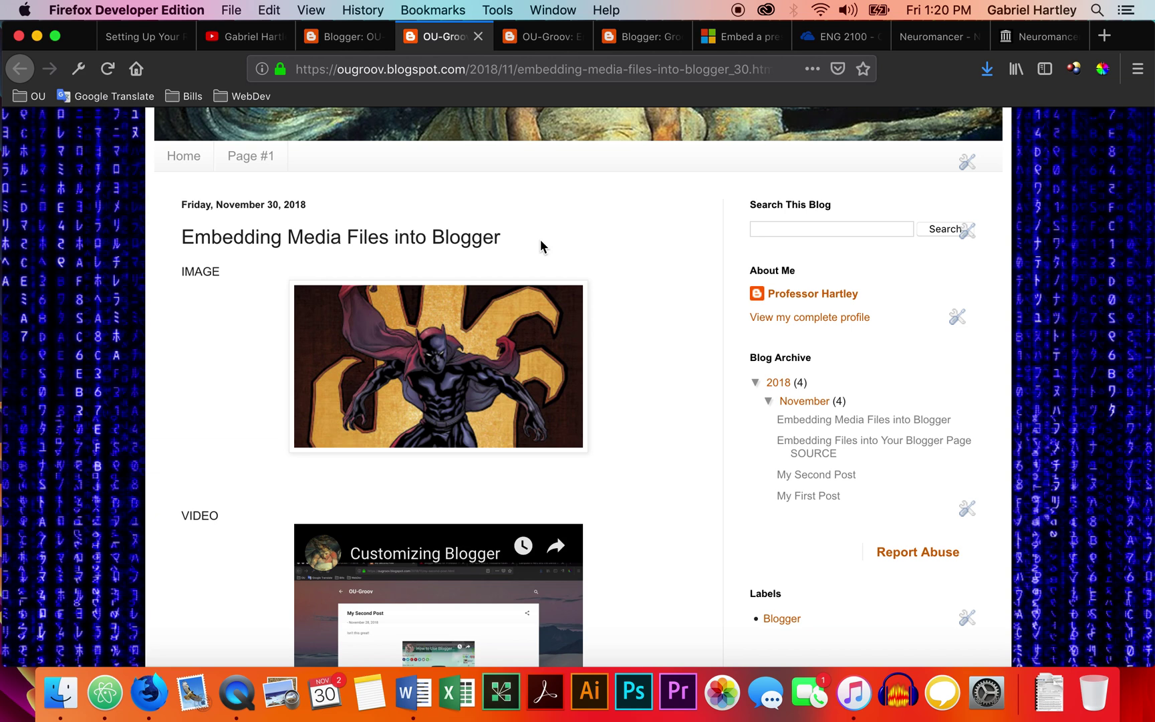
- Reopen the "Embedding Media Files into Blogger" post in the editor and review its IMAGE and VIDEO sections
left_click(356, 42)
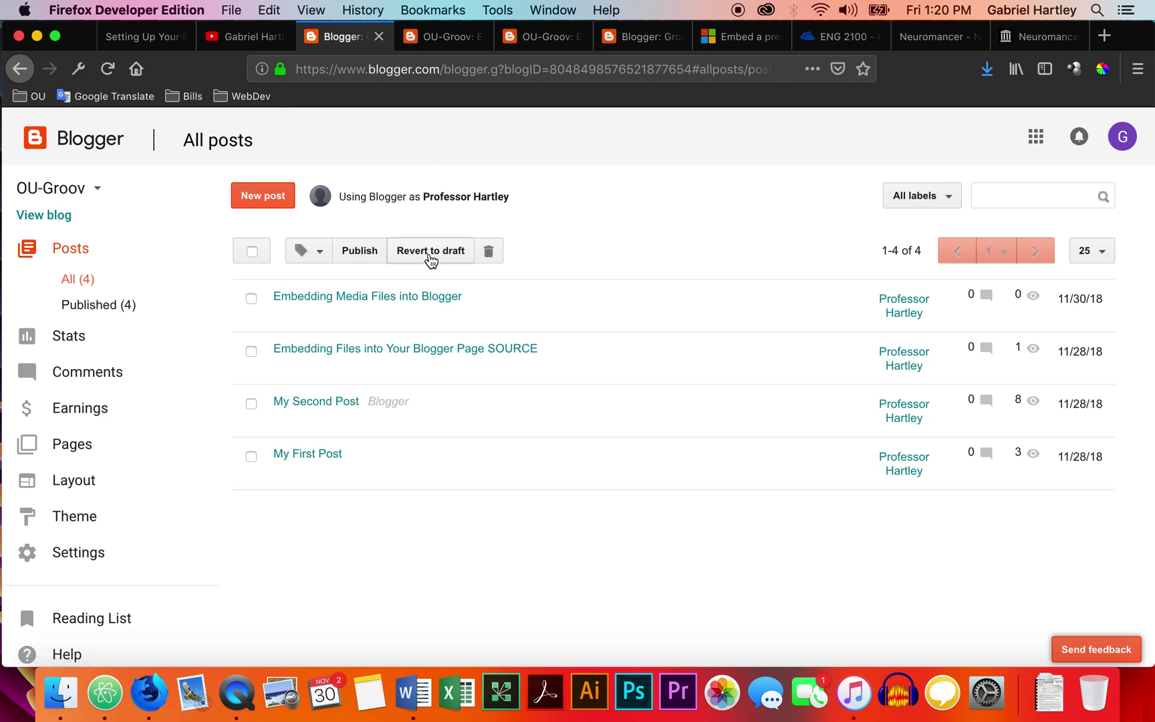
left_click(283, 323)
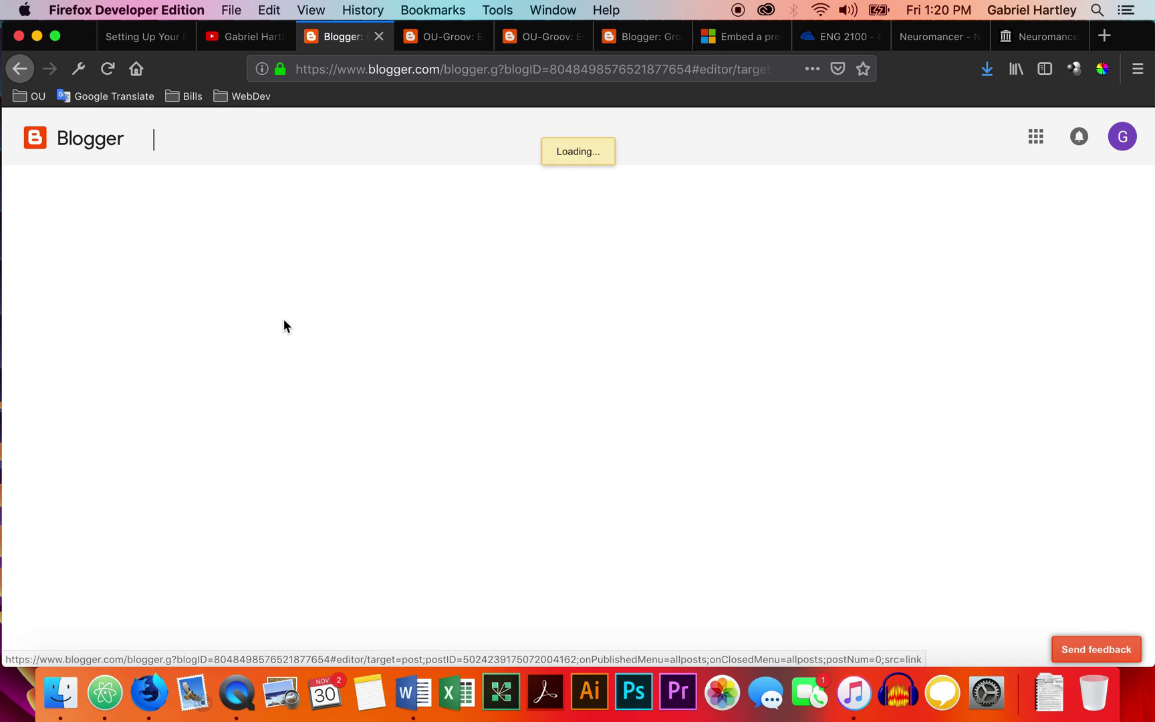
scroll(600, 347, "up", 3)
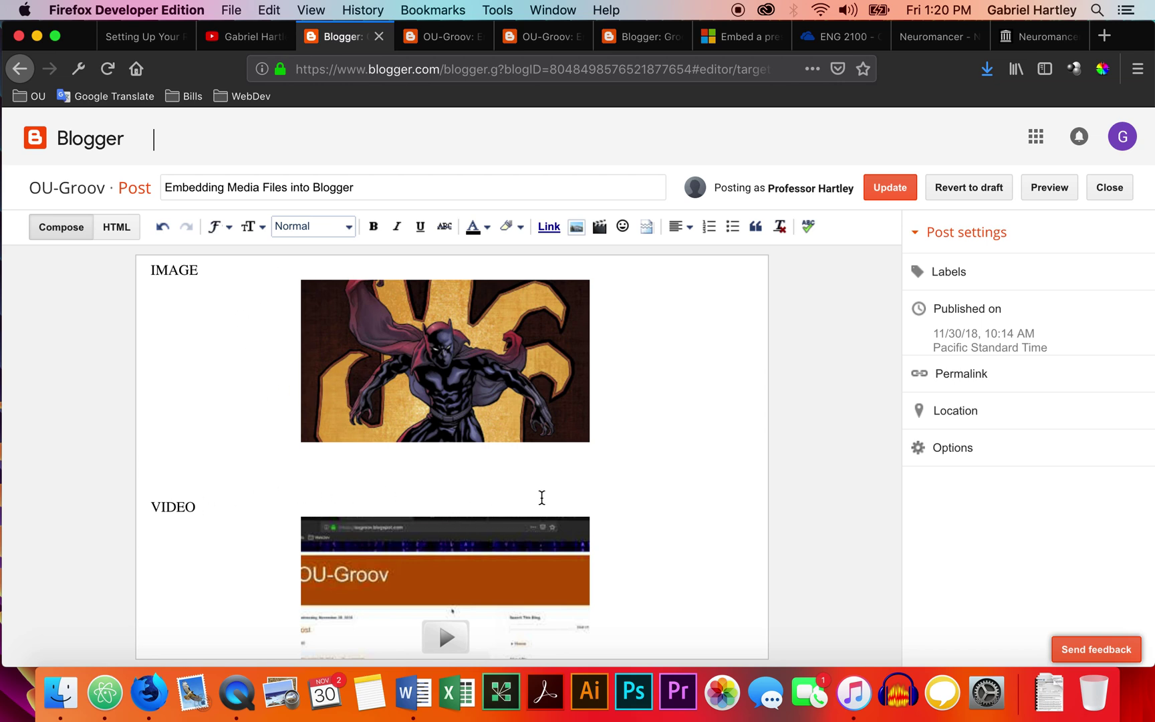
scroll(569, 497, "down", 3)
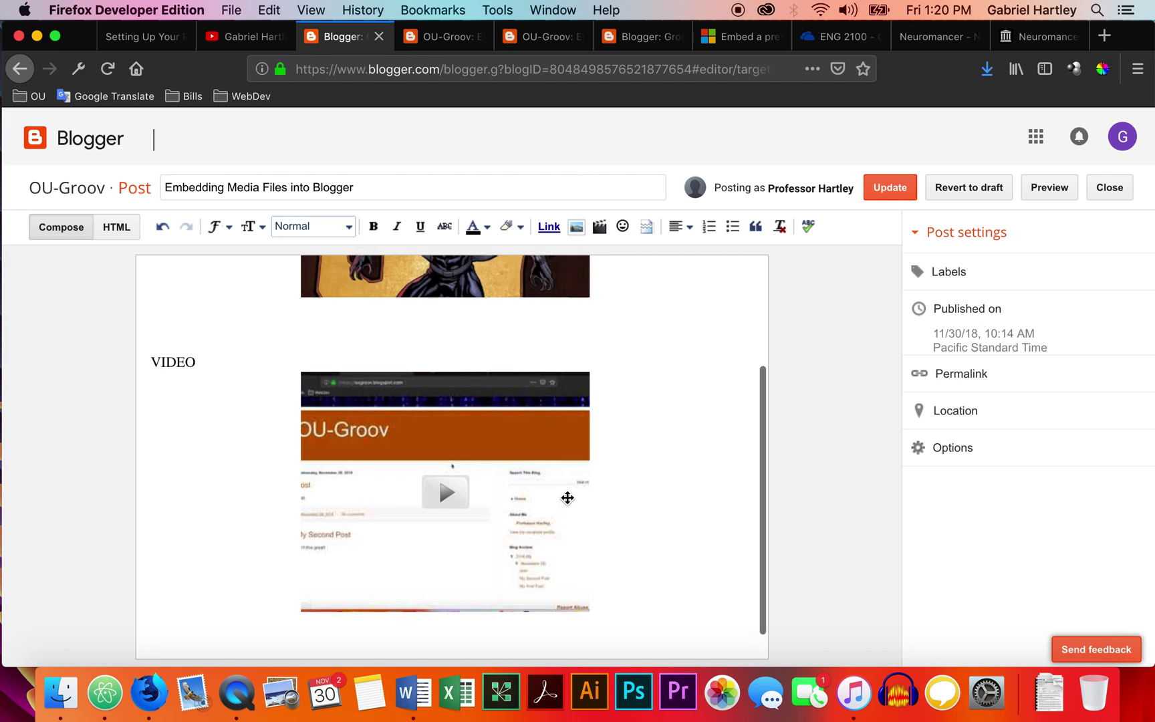
scroll(567, 497, "up", 3)
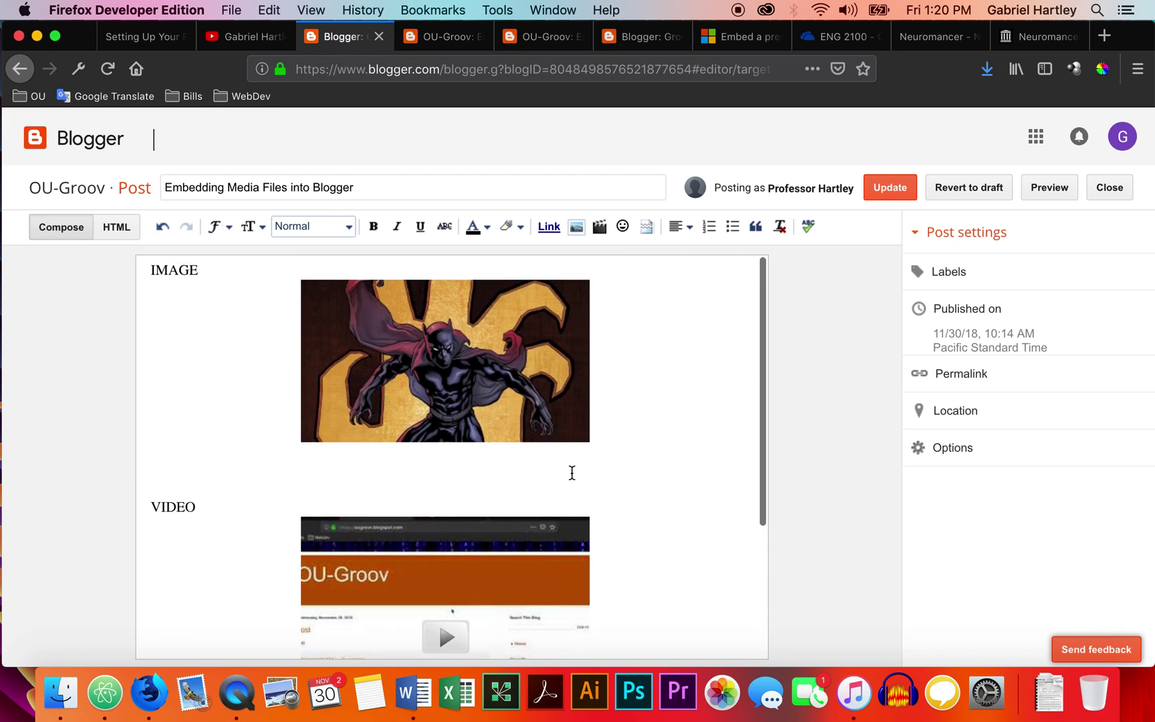